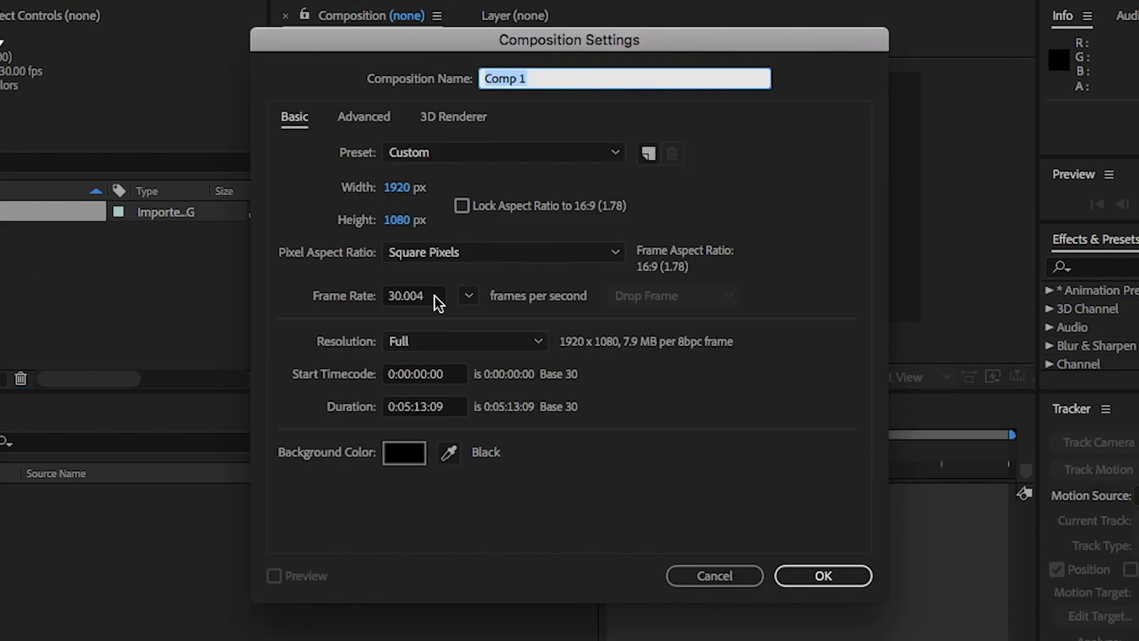
- Create Comp 1 at 24 fps with D1/DV NTSC Widescreen pixels and a 0:00:10:00 duration
{"action": "double_click", "coordinate": [433, 296]}
{"action": "type", "text": "25"}
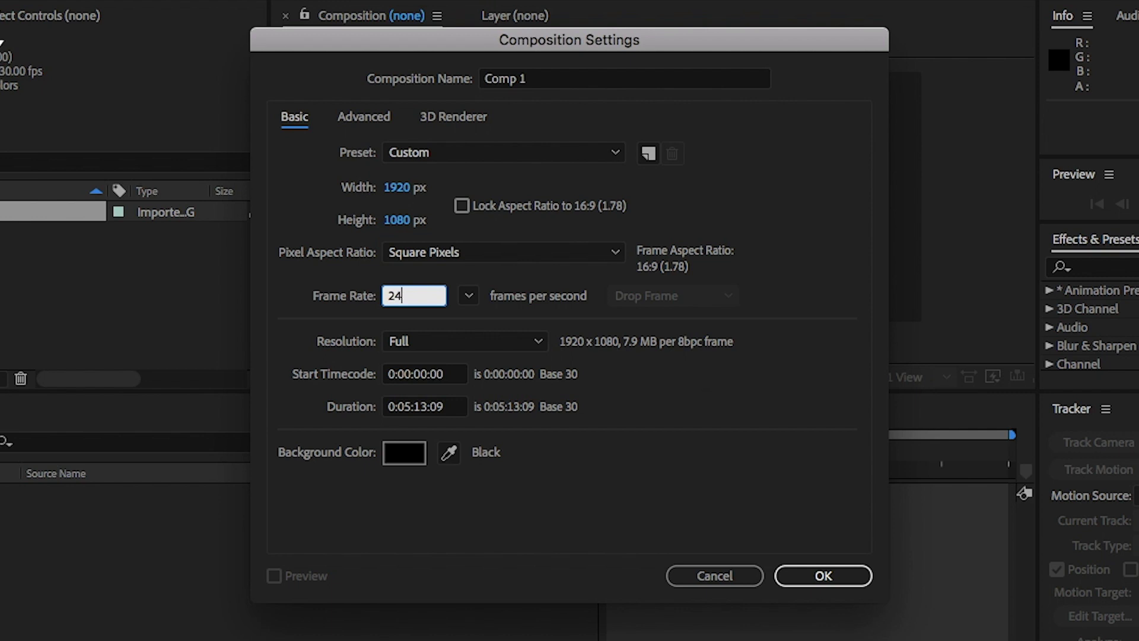
{"action": "left_click", "coordinate": [615, 252]}
{"action": "left_click", "coordinate": [610, 331]}
{"action": "left_click", "coordinate": [412, 406]}
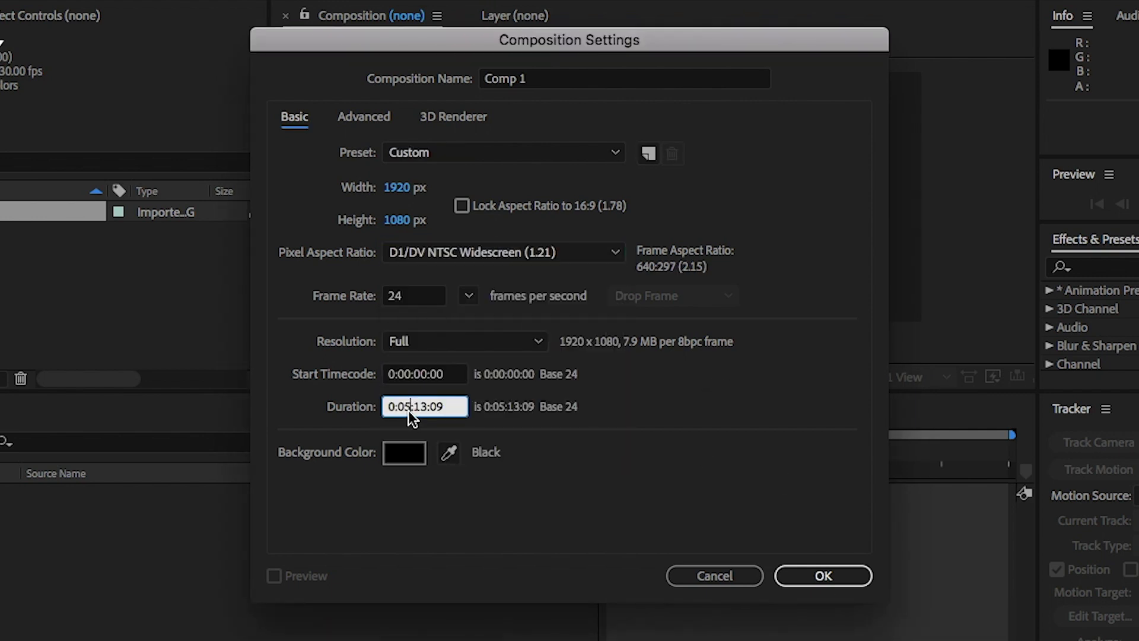
{"action": "key", "text": "BackSpace"}
{"action": "type", "text": "0"}
{"action": "key", "text": "Delete"}
{"action": "key", "text": "Delete"}
{"action": "key", "text": "Delete"}
{"action": "key", "text": "Delete"}
{"action": "key", "text": "Delete"}
{"action": "type", "text": "10:00"}
{"action": "key", "text": "Return"}
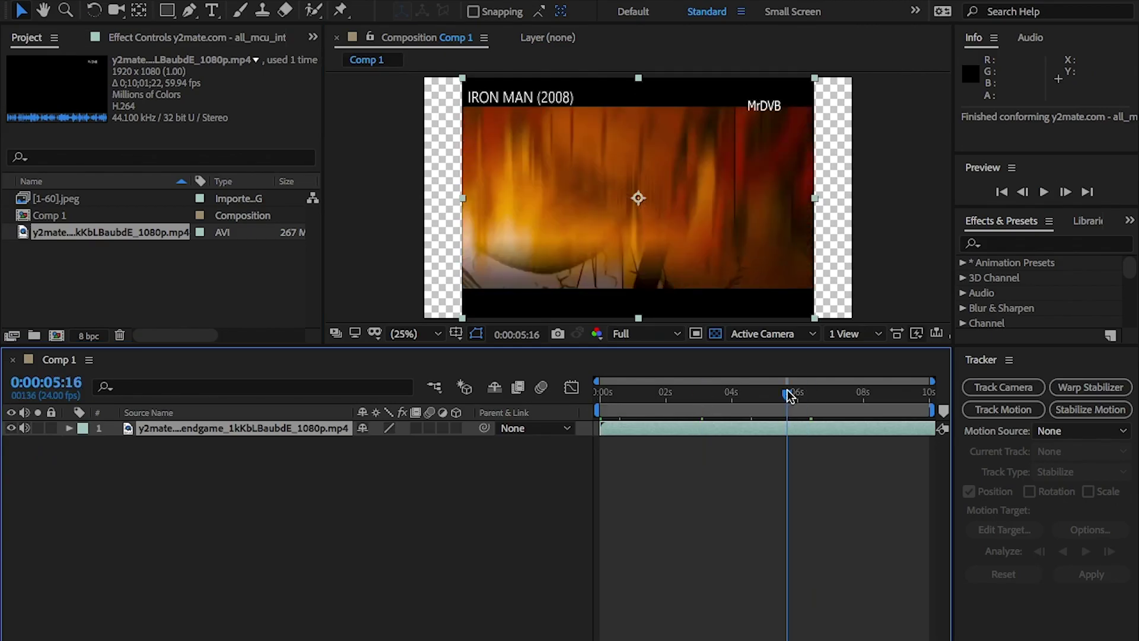
- Scrub back to about 1 second and play a preview of the intro clip
{"action": "left_click_drag", "start_coordinate": [789, 395], "coordinate": [658, 394]}
{"action": "key", "text": "l"}
{"action": "key", "text": "l"}
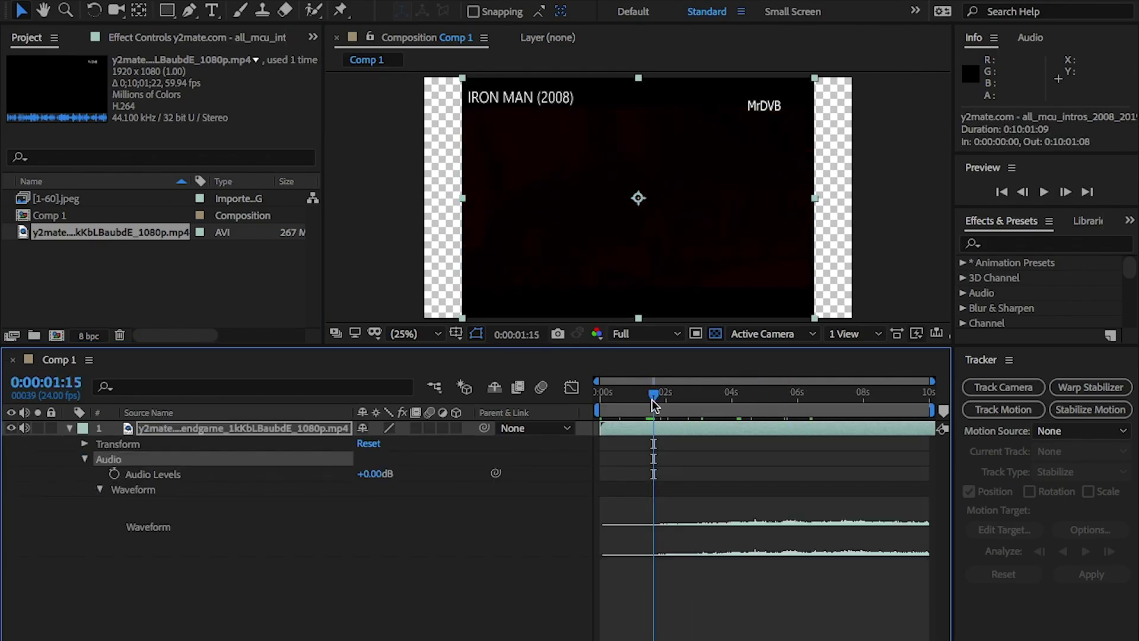
{"action": "key", "text": "space"}
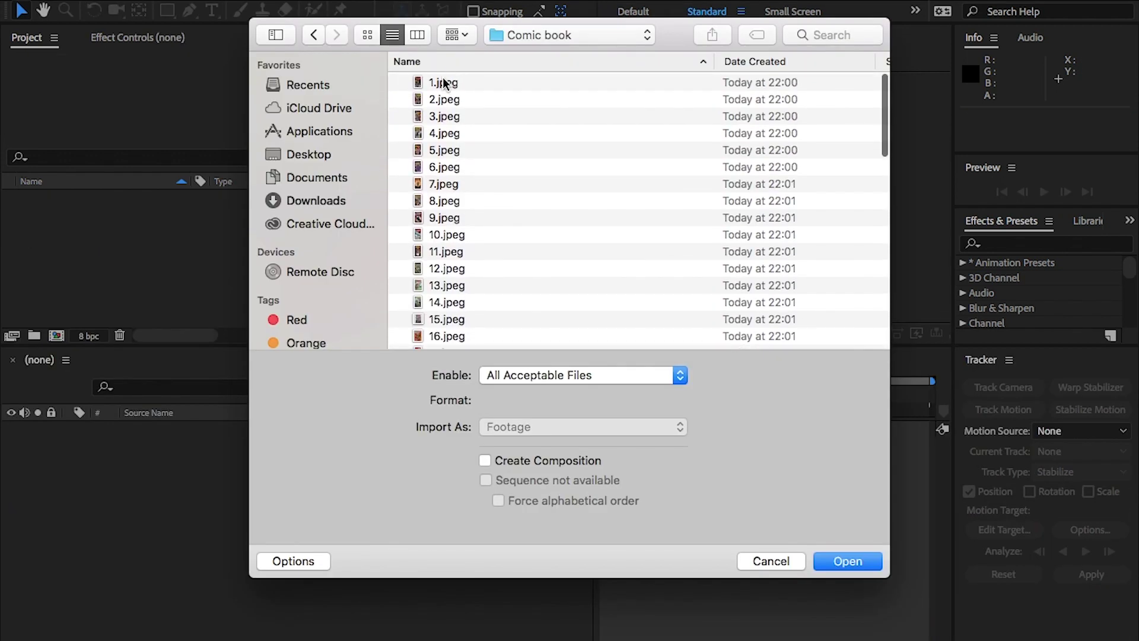
- Import the Comic book images from 1.jpeg onward as one JPEG sequence
{"action": "left_click", "coordinate": [443, 82]}
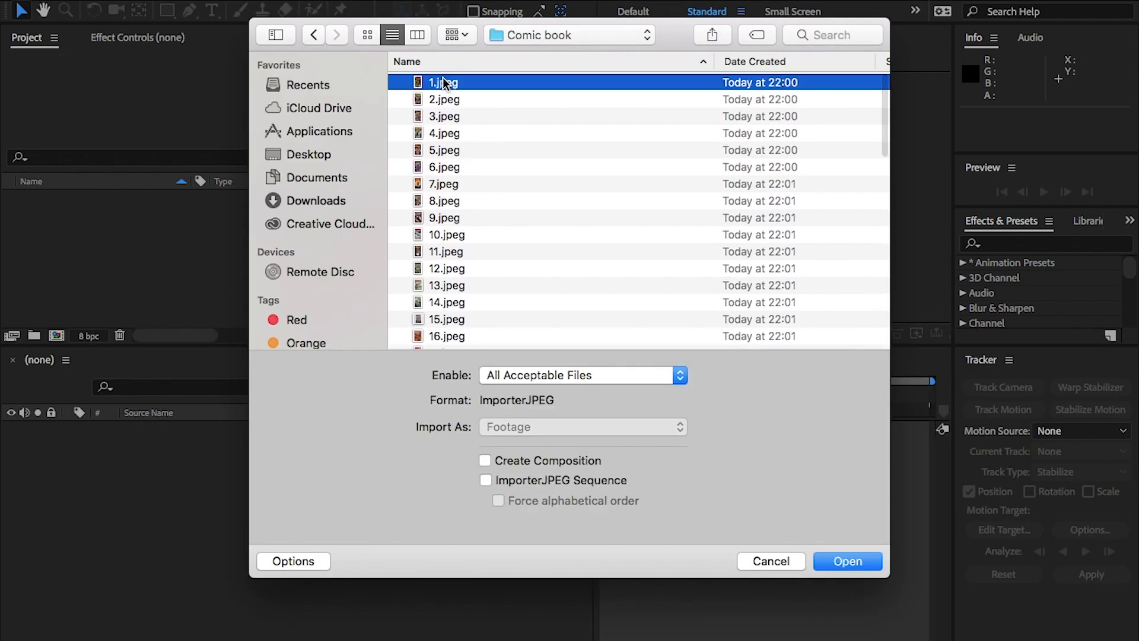
{"action": "left_click", "coordinate": [486, 480]}
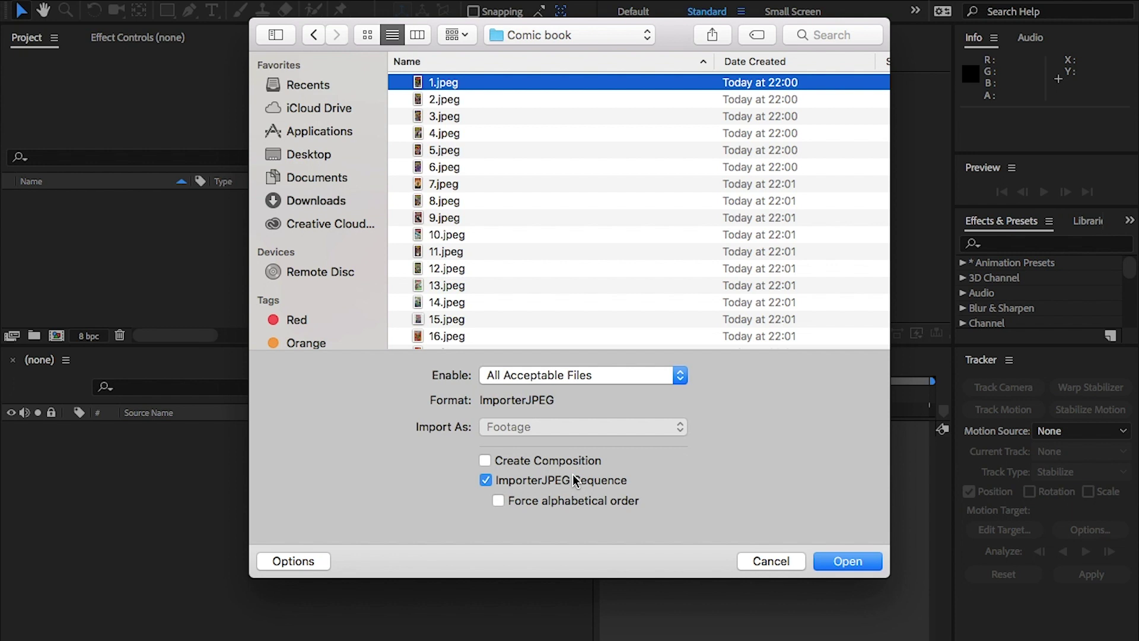
{"action": "left_click", "coordinate": [838, 569]}
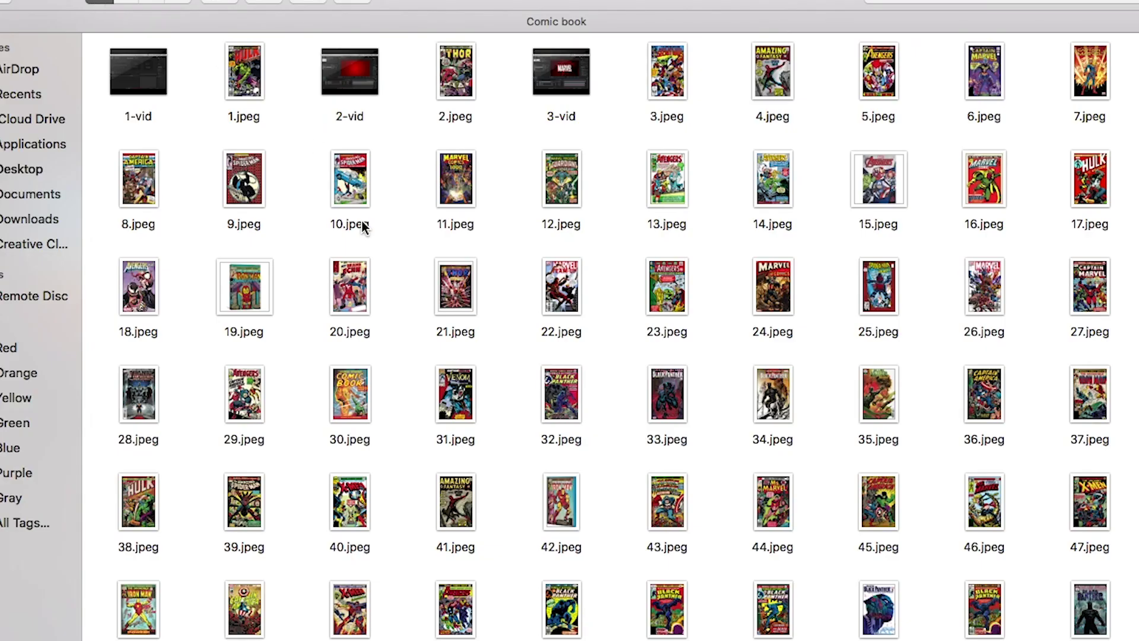
- Switch the Comic book Finder window to list view and scroll through its files
{"action": "left_click", "coordinate": [125, 2]}
{"action": "scroll", "coordinate": [285, 344], "scroll_direction": "down", "scroll_amount": 15}
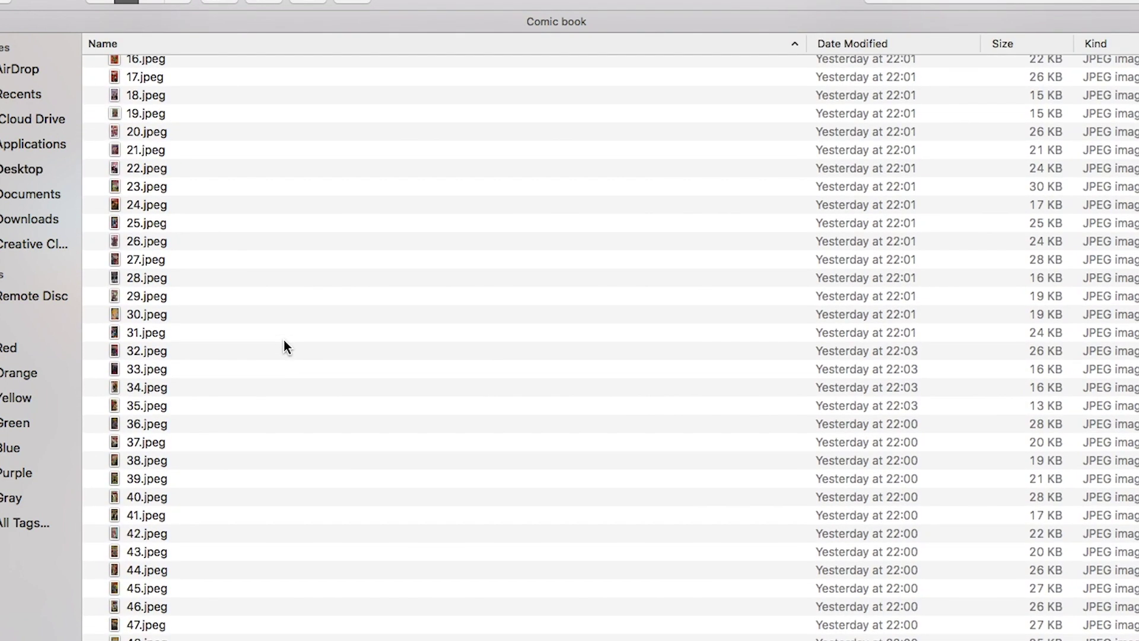
{"action": "scroll", "coordinate": [283, 343], "scroll_direction": "up", "scroll_amount": 10}
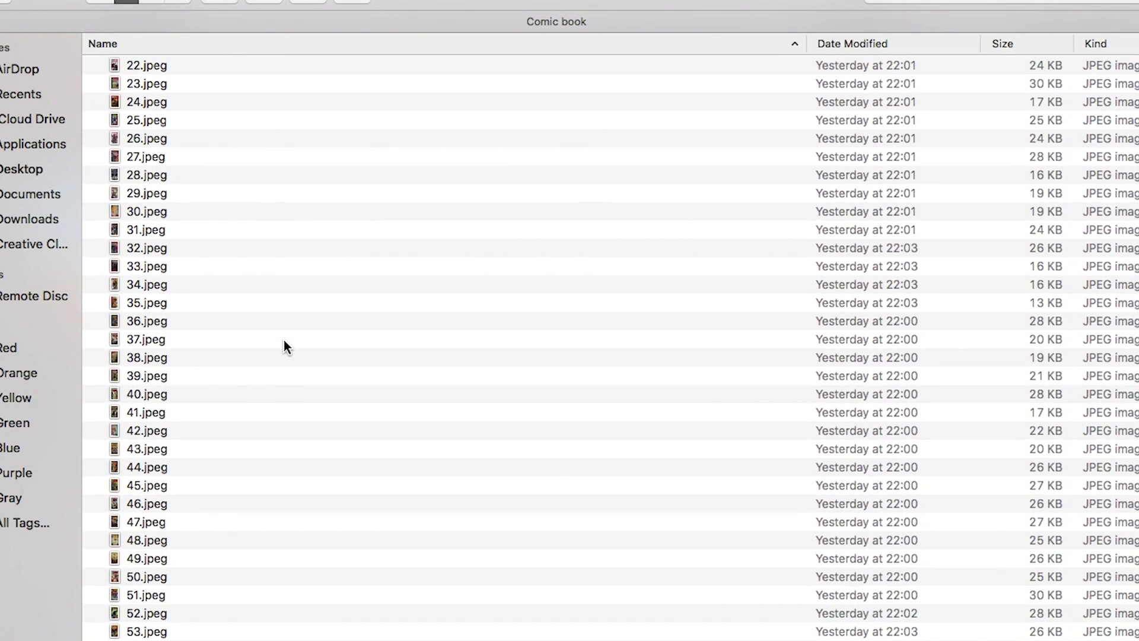
{"action": "scroll", "coordinate": [284, 341], "scroll_direction": "up", "scroll_amount": 8}
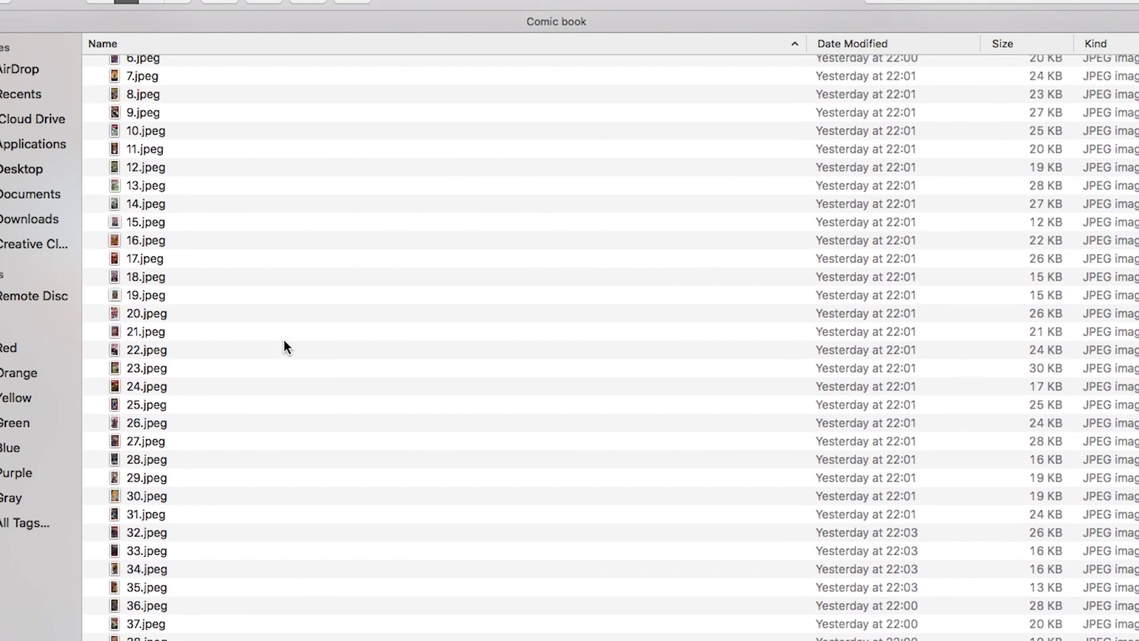
{"action": "scroll", "coordinate": [284, 344], "scroll_direction": "up", "scroll_amount": 4}
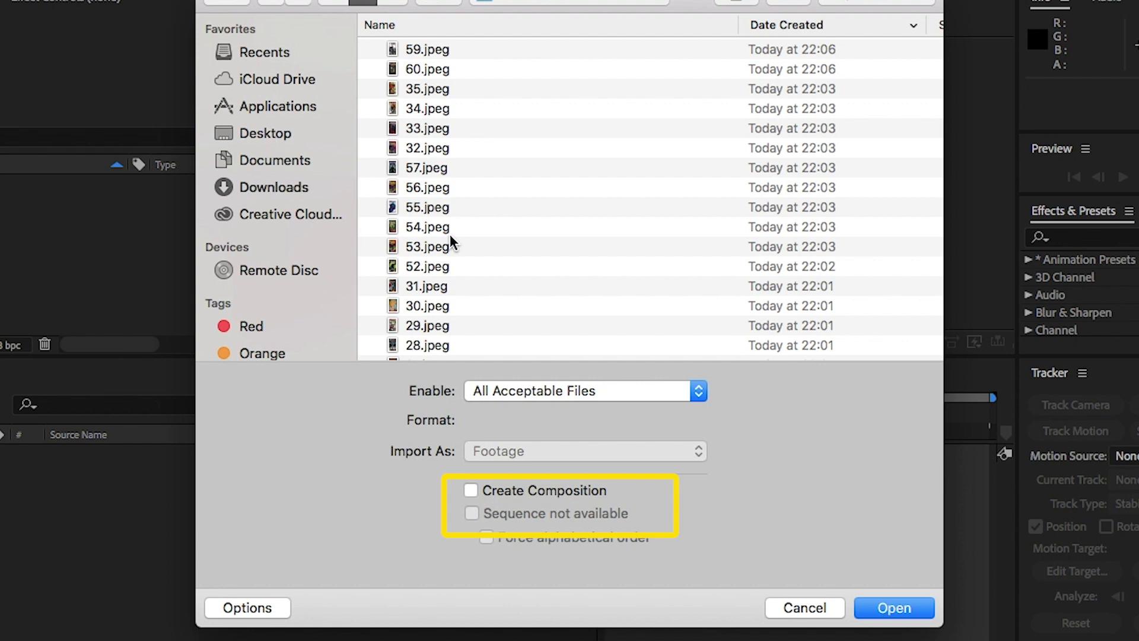
- Select 1.jpeg and import it as a JPEG sequence, producing [1-60].jpeg
{"action": "scroll", "coordinate": [445, 101], "scroll_direction": "down", "scroll_amount": 10}
{"action": "scroll", "coordinate": [441, 159], "scroll_direction": "down", "scroll_amount": 5}
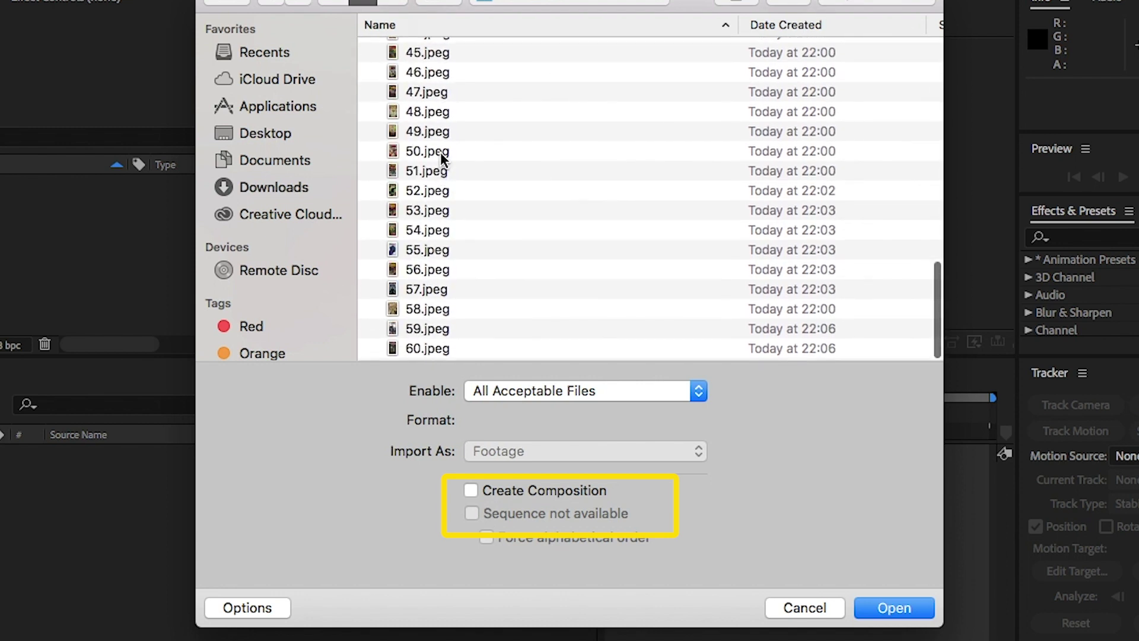
{"action": "scroll", "coordinate": [442, 158], "scroll_direction": "up", "scroll_amount": 15}
{"action": "left_click", "coordinate": [423, 50]}
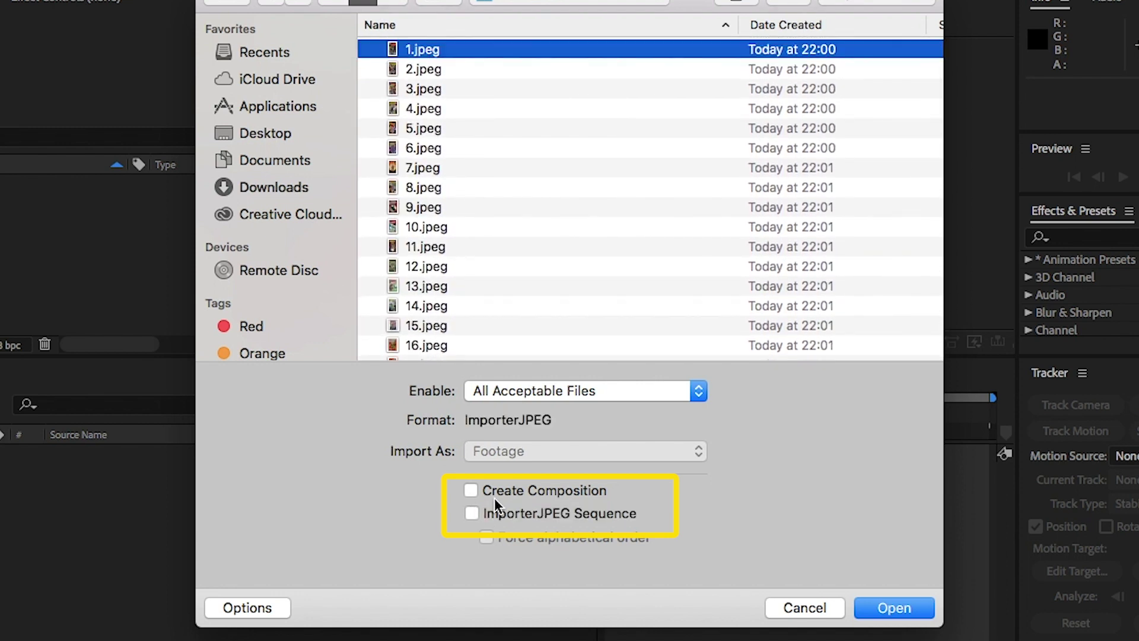
{"action": "left_click", "coordinate": [476, 514]}
{"action": "left_click", "coordinate": [886, 605]}
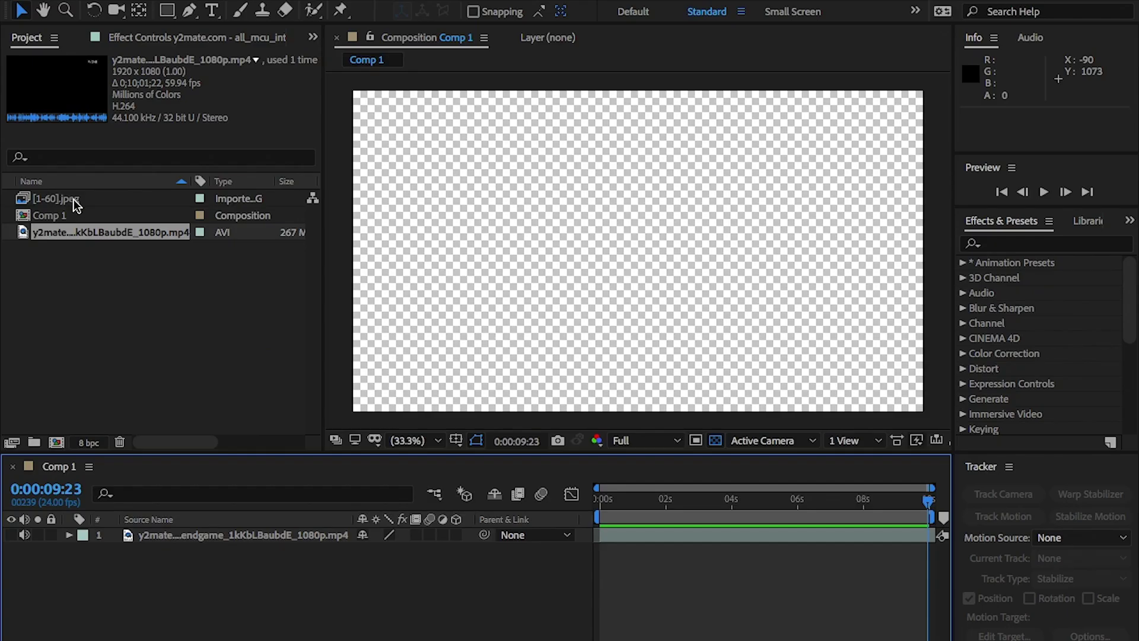
{"action": "left_click", "coordinate": [66, 202]}
{"action": "left_click_drag", "start_coordinate": [70, 208], "coordinate": [182, 533]}
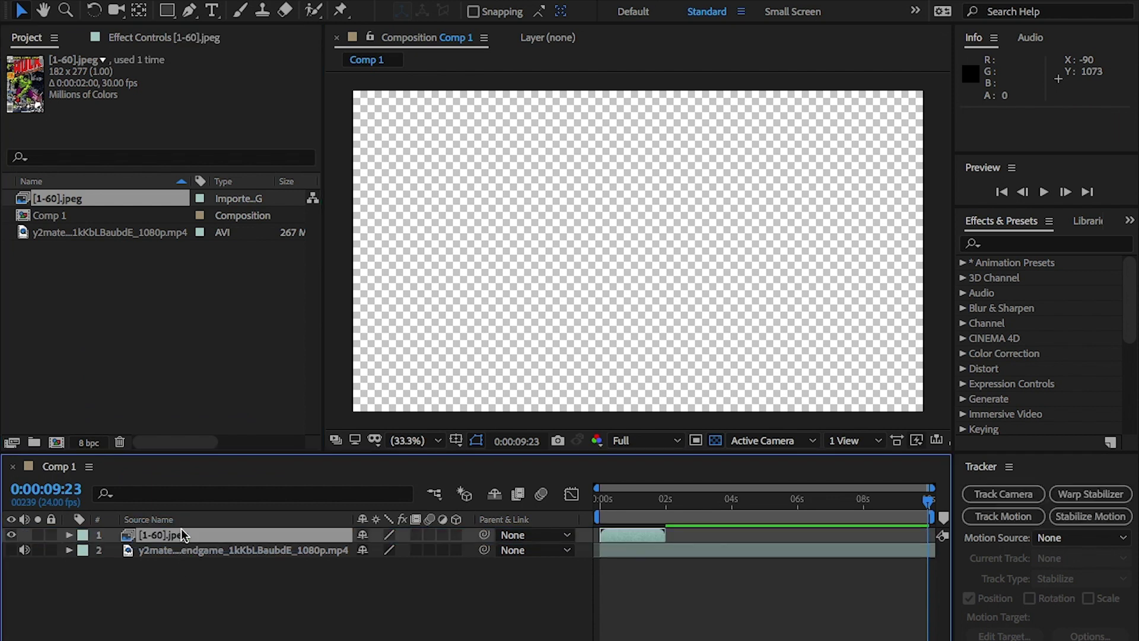
{"action": "left_click_drag", "start_coordinate": [596, 500], "coordinate": [607, 500]}
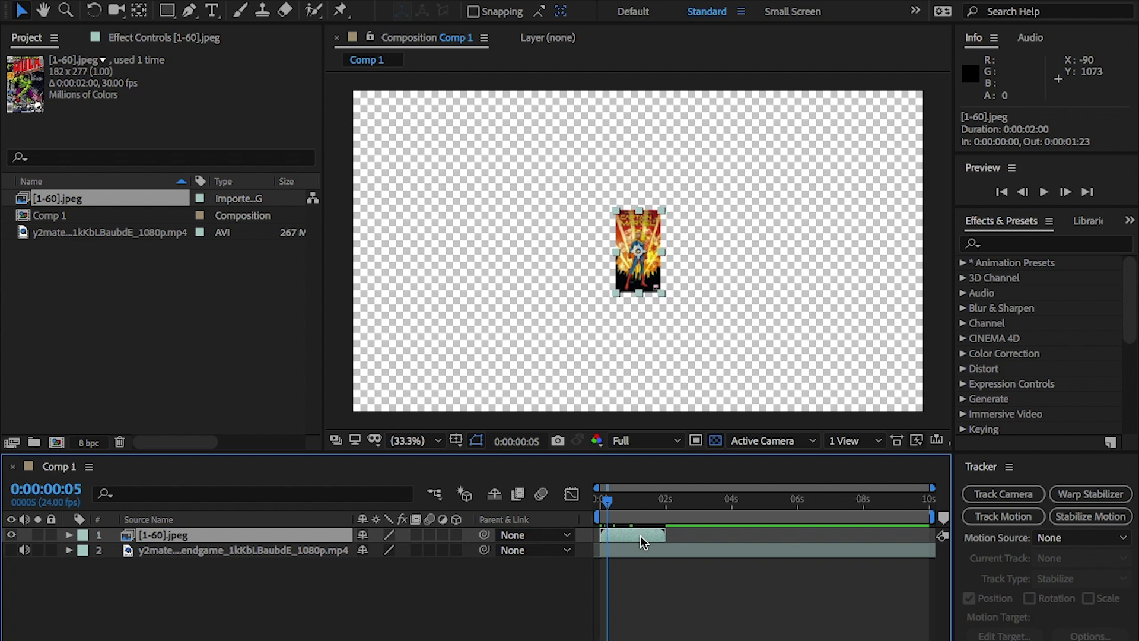
{"action": "key", "text": "s"}
{"action": "left_click_drag", "start_coordinate": [408, 550], "coordinate": [802, 525]}
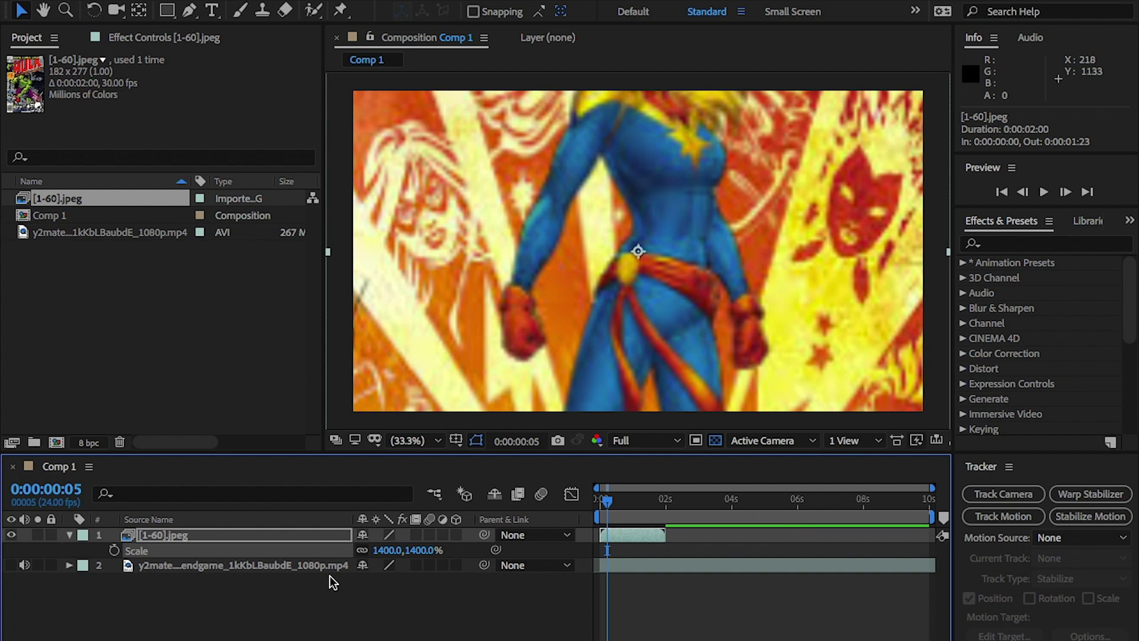
{"action": "mouse_move", "coordinate": [608, 504]}
{"action": "left_mouse_down"}
{"action": "mouse_move", "coordinate": [635, 503]}
{"action": "mouse_move", "coordinate": [600, 501]}
{"action": "left_mouse_up"}
- Remove the comic layer from the comp, then interpret [1-60].jpeg at 10 fps looping 5 times
{"action": "key", "text": "Delete"}
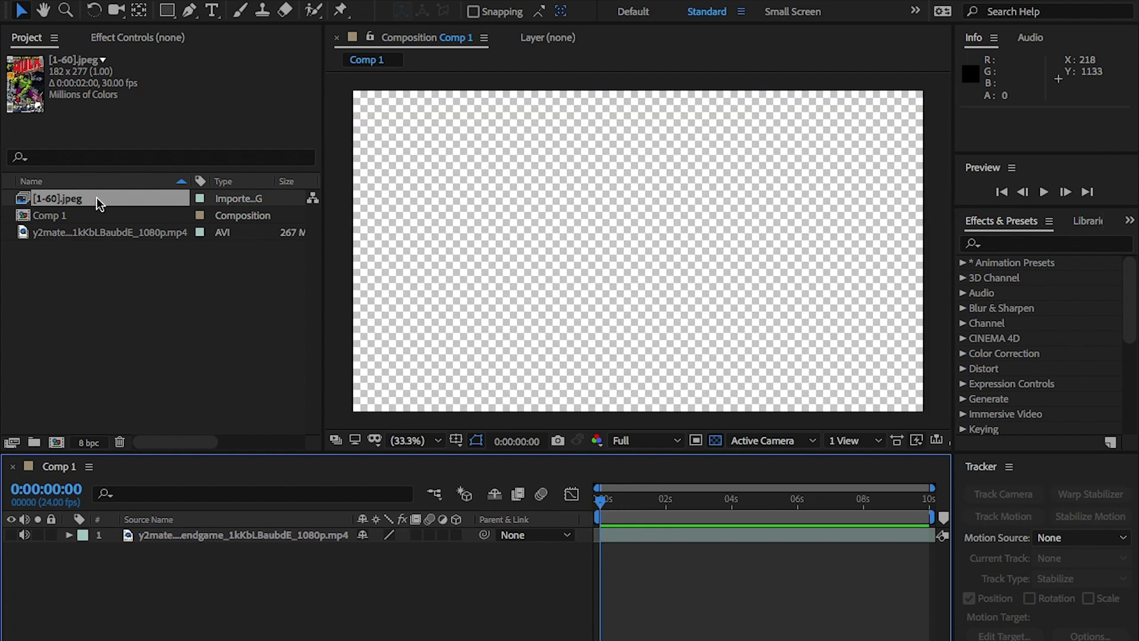
{"action": "right_click", "coordinate": [99, 203]}
{"action": "mouse_move", "coordinate": [226, 319]}
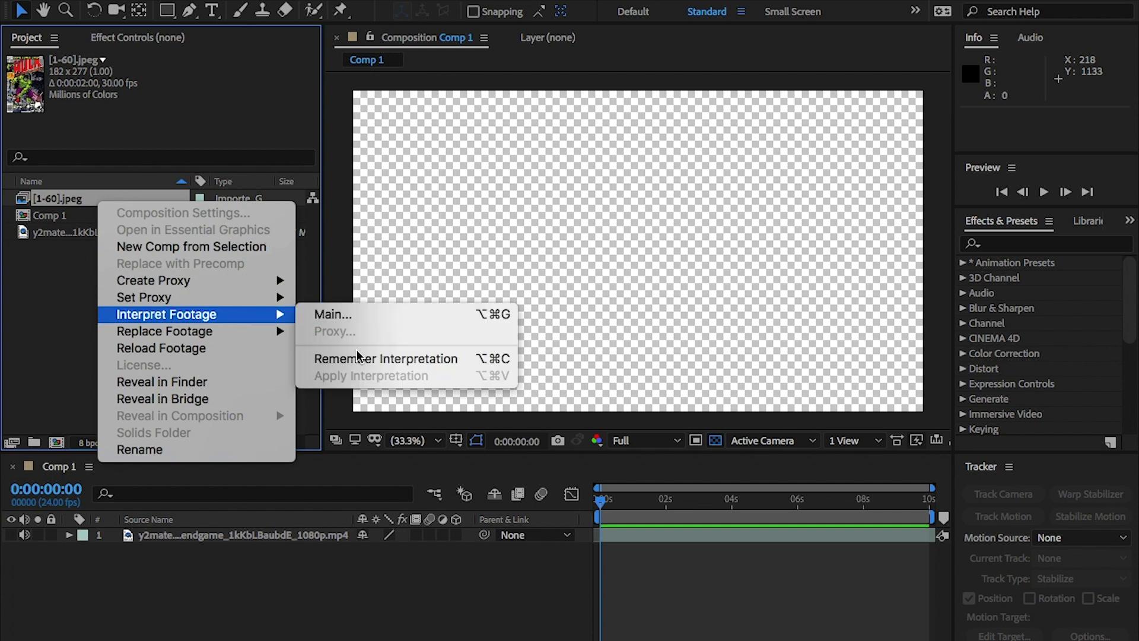
{"action": "left_click", "coordinate": [347, 314]}
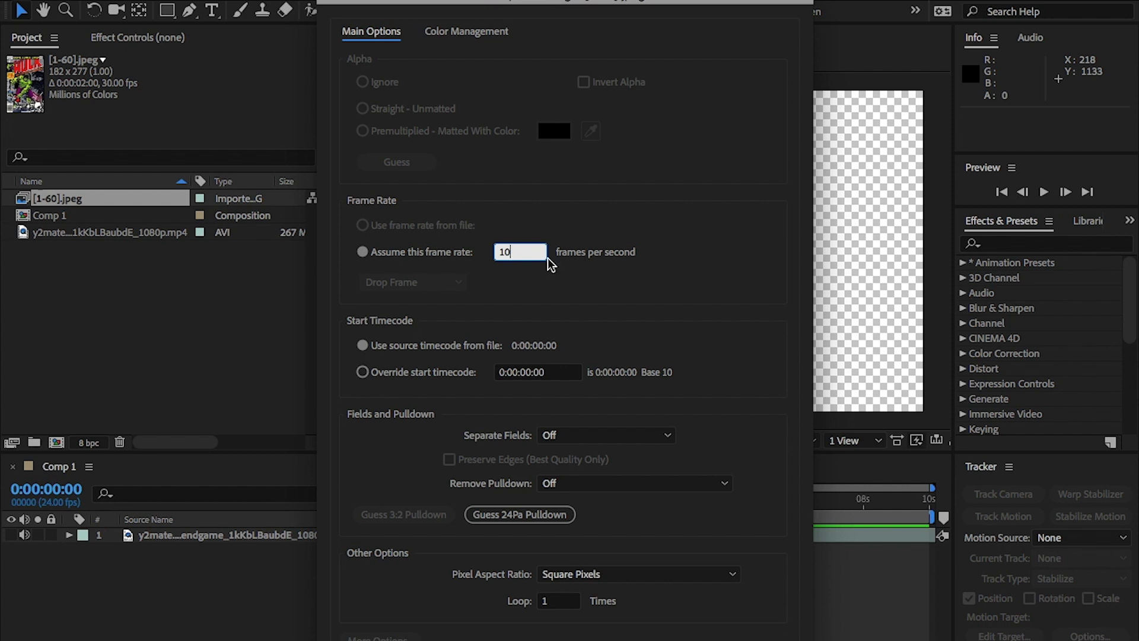
{"action": "left_click", "coordinate": [566, 606]}
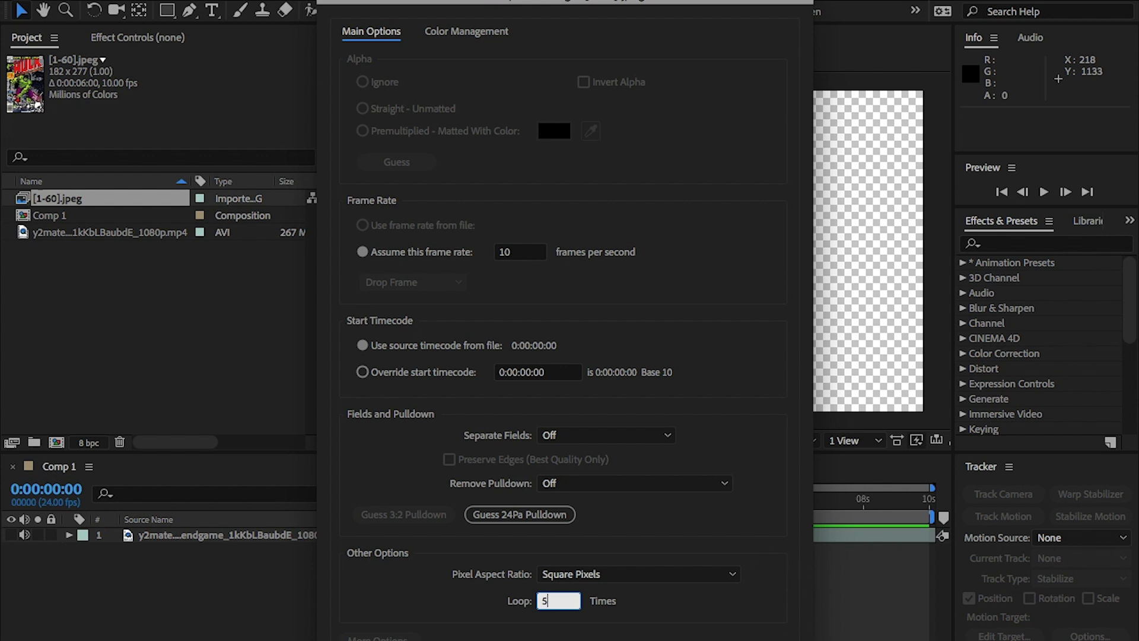
{"action": "type", "text": "5"}
{"action": "key", "text": "Return"}
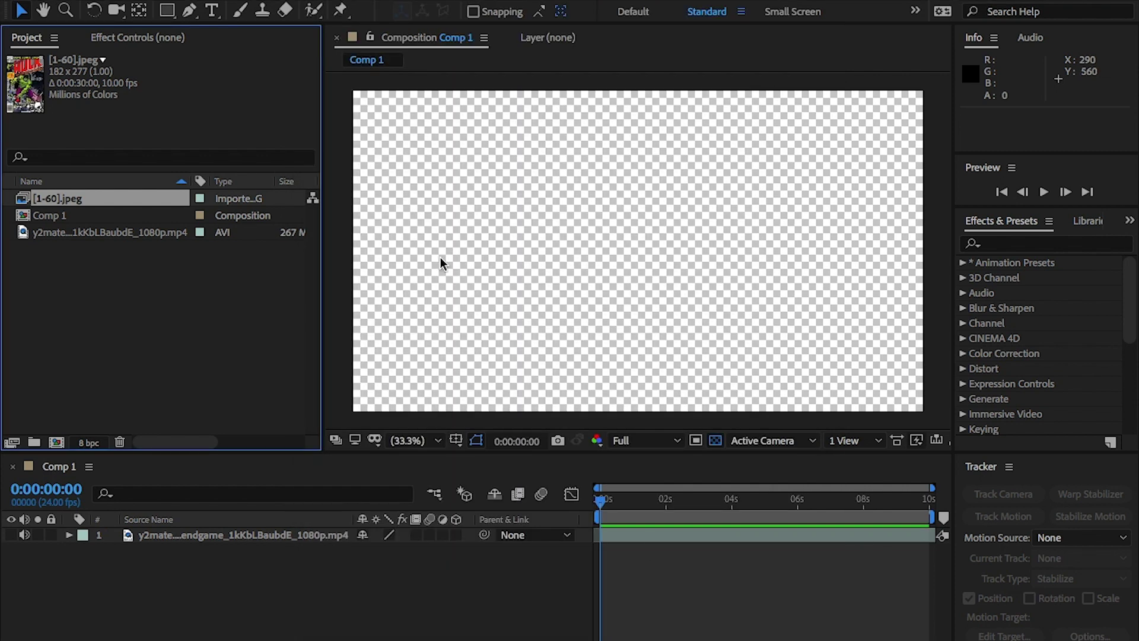
- Add [1-60].jpeg to the Comp 1 timeline and scale the layer to 1400%
{"action": "left_click_drag", "start_coordinate": [104, 205], "coordinate": [199, 537]}
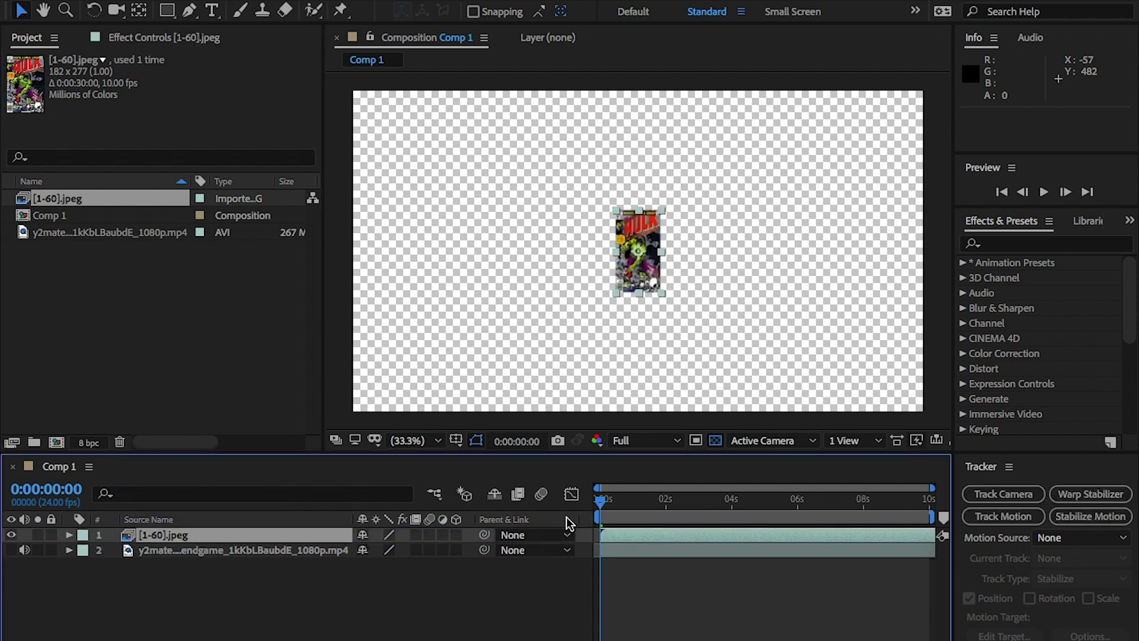
{"action": "key", "text": "s"}
{"action": "left_click", "coordinate": [382, 550]}
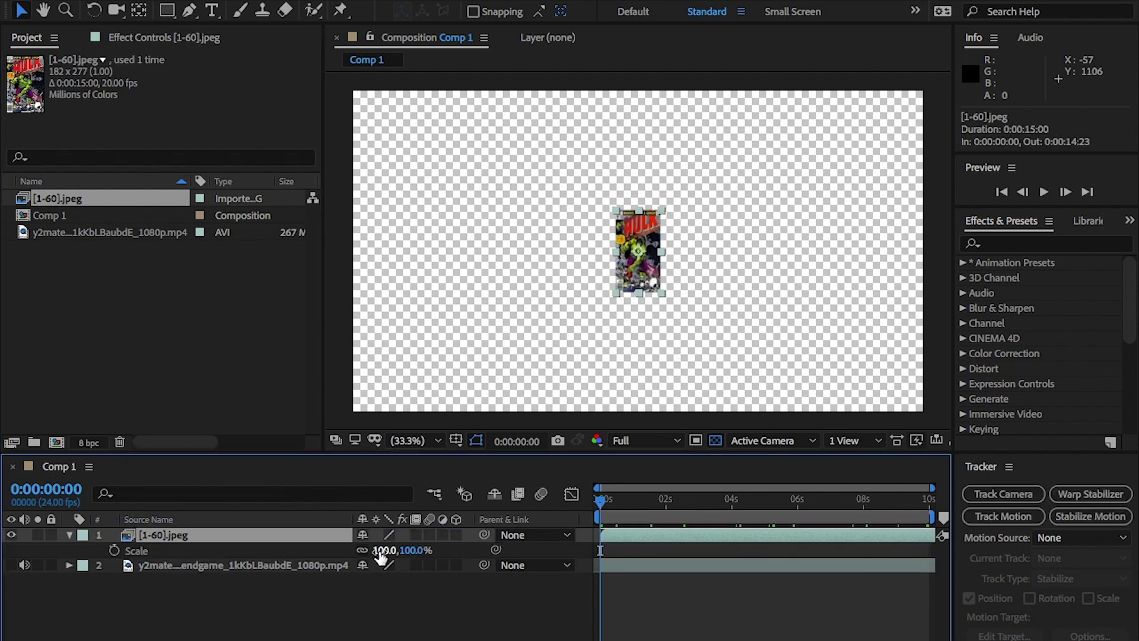
{"action": "type", "text": "1400"}
{"action": "key", "text": "Return"}
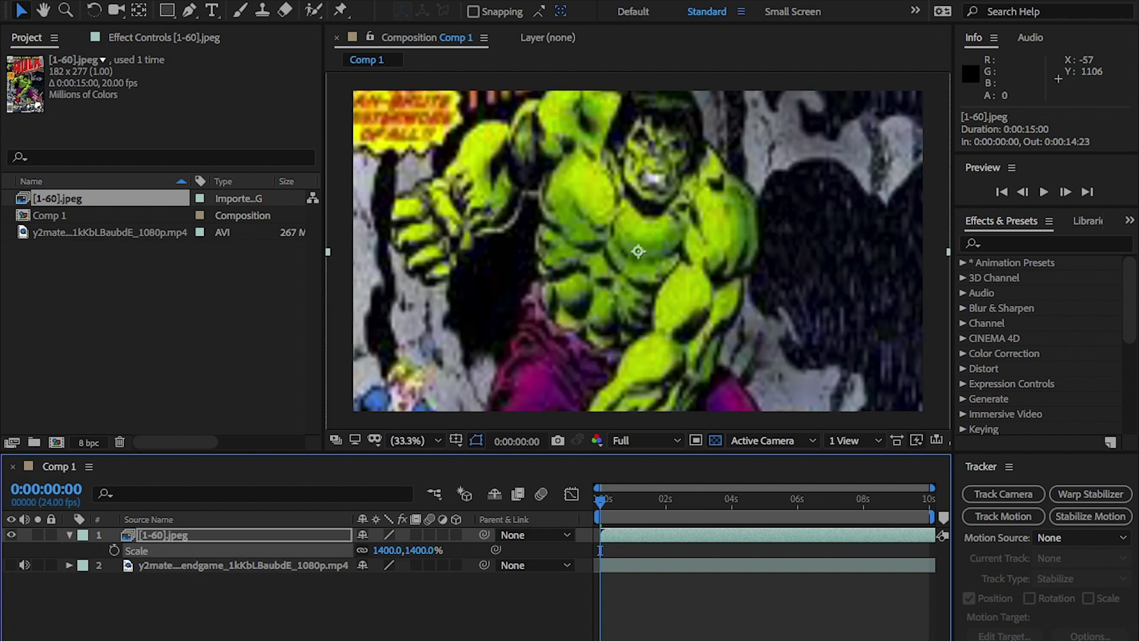
{"action": "key", "text": "s"}
{"action": "left_click", "coordinate": [227, 568]}
- Add a new solid layer and apply the Gradient Ramp effect to it
{"action": "right_click", "coordinate": [225, 606]}
{"action": "mouse_move", "coordinate": [386, 477]}
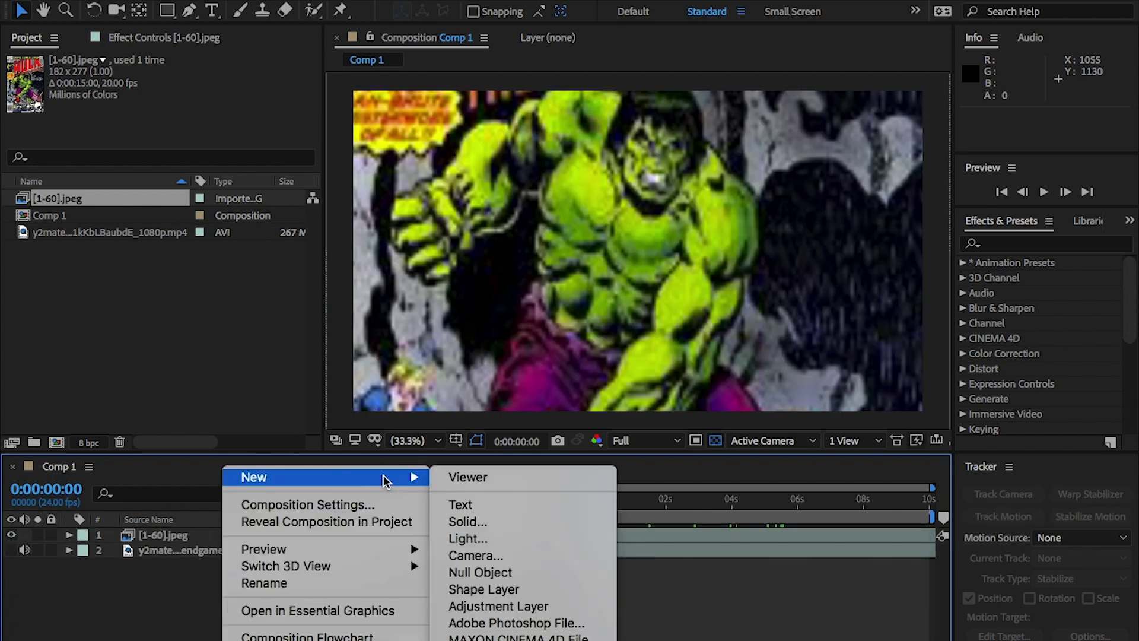
{"action": "left_click", "coordinate": [570, 522]}
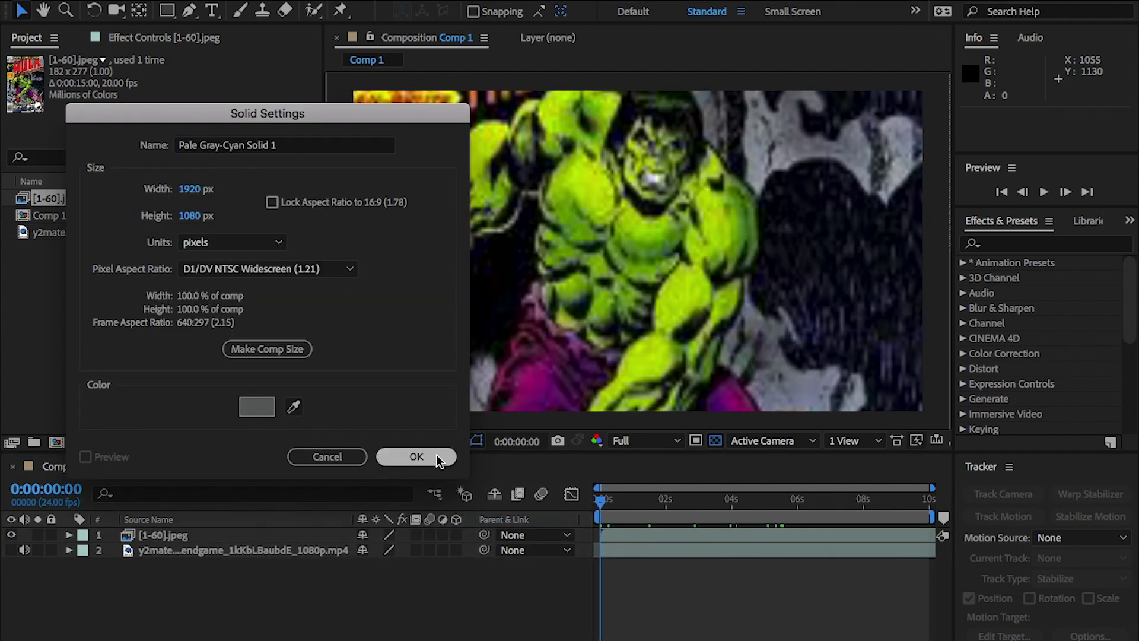
{"action": "left_click", "coordinate": [418, 457]}
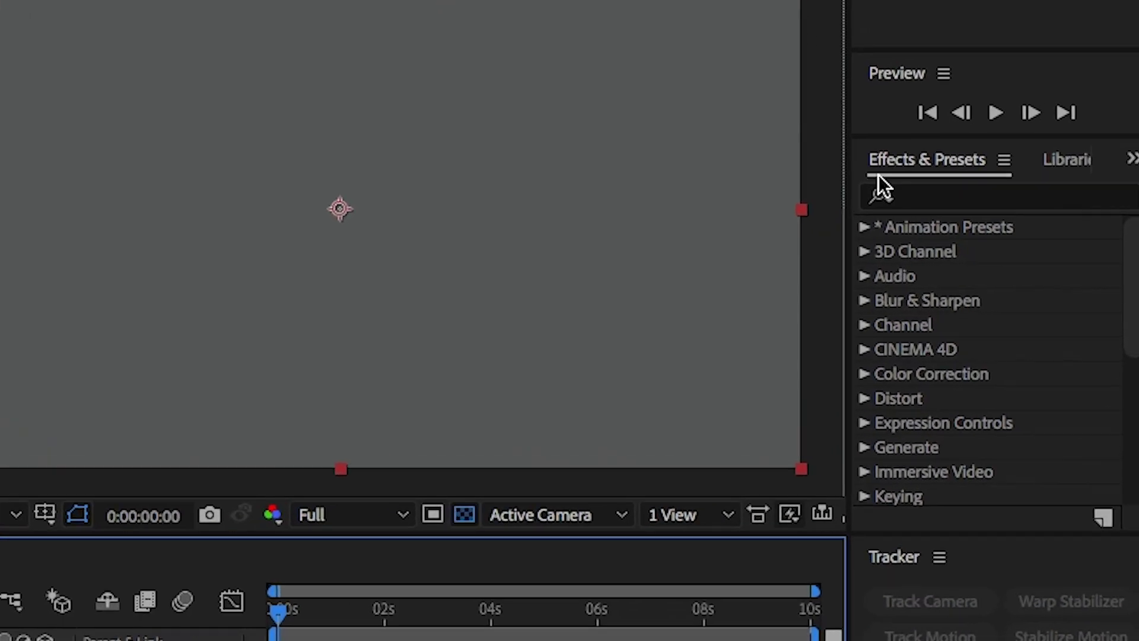
{"action": "left_click", "coordinate": [997, 219]}
{"action": "type", "text": "ramp"}
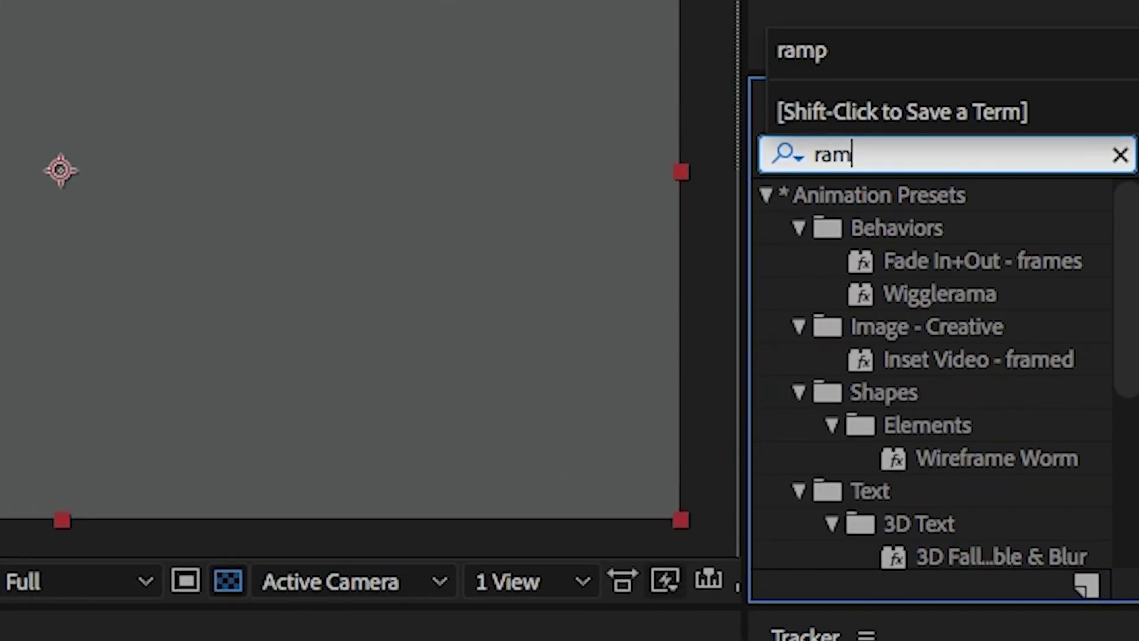
{"action": "left_click", "coordinate": [943, 238]}
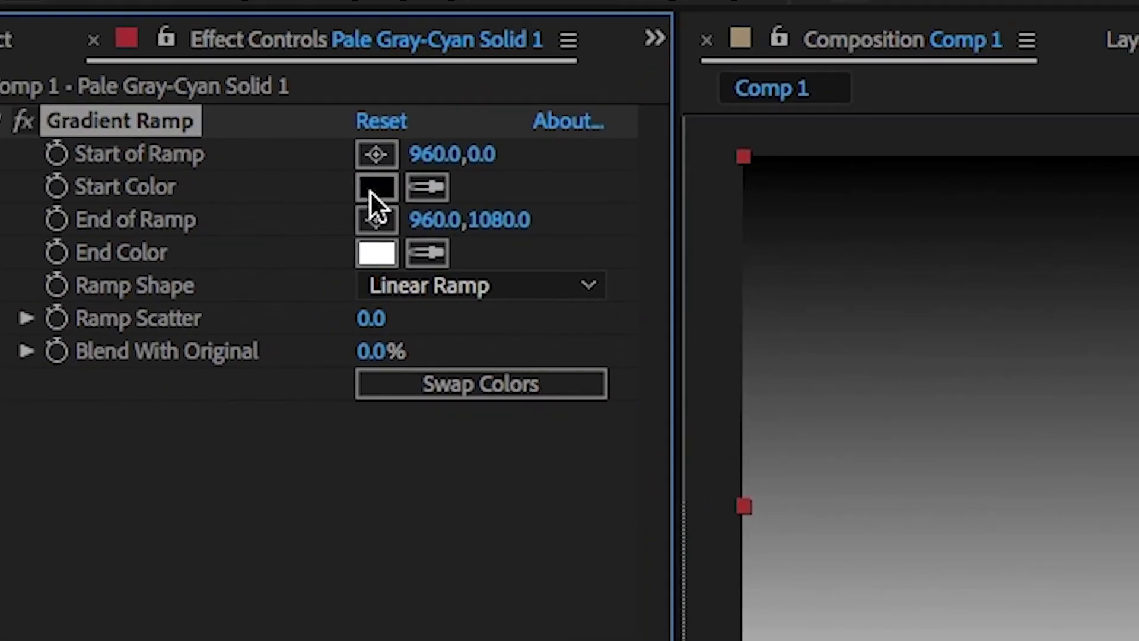
- Set the gradient start colour to dark red and the end colour to pure red
{"action": "left_click", "coordinate": [375, 189]}
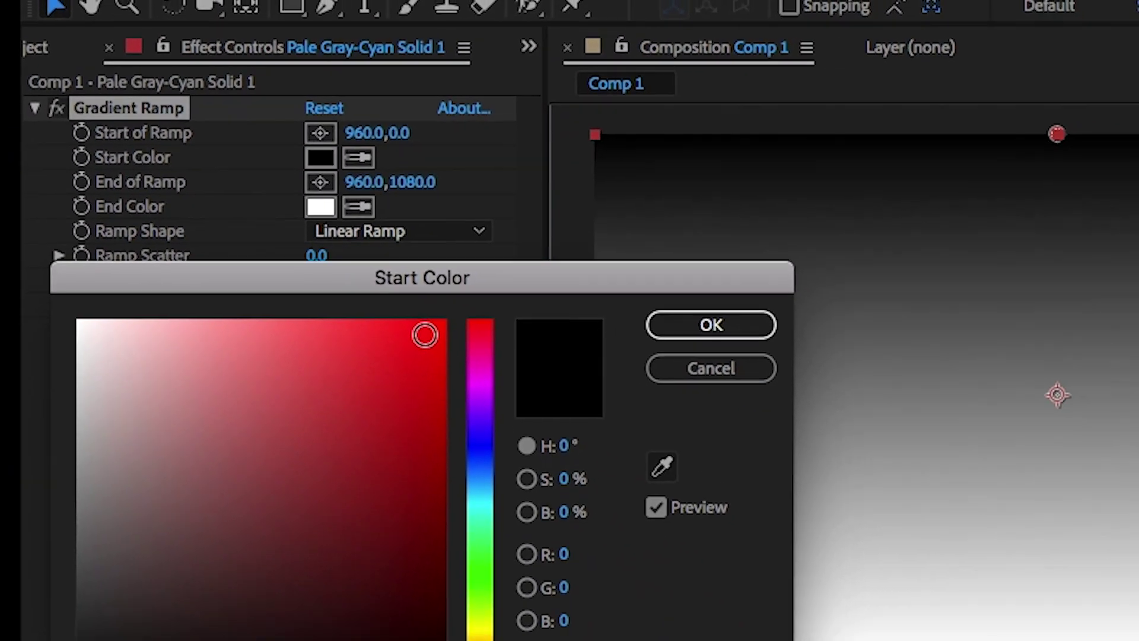
{"action": "left_click_drag", "start_coordinate": [550, 405], "coordinate": [557, 634]}
{"action": "left_click_drag", "start_coordinate": [381, 477], "coordinate": [387, 531]}
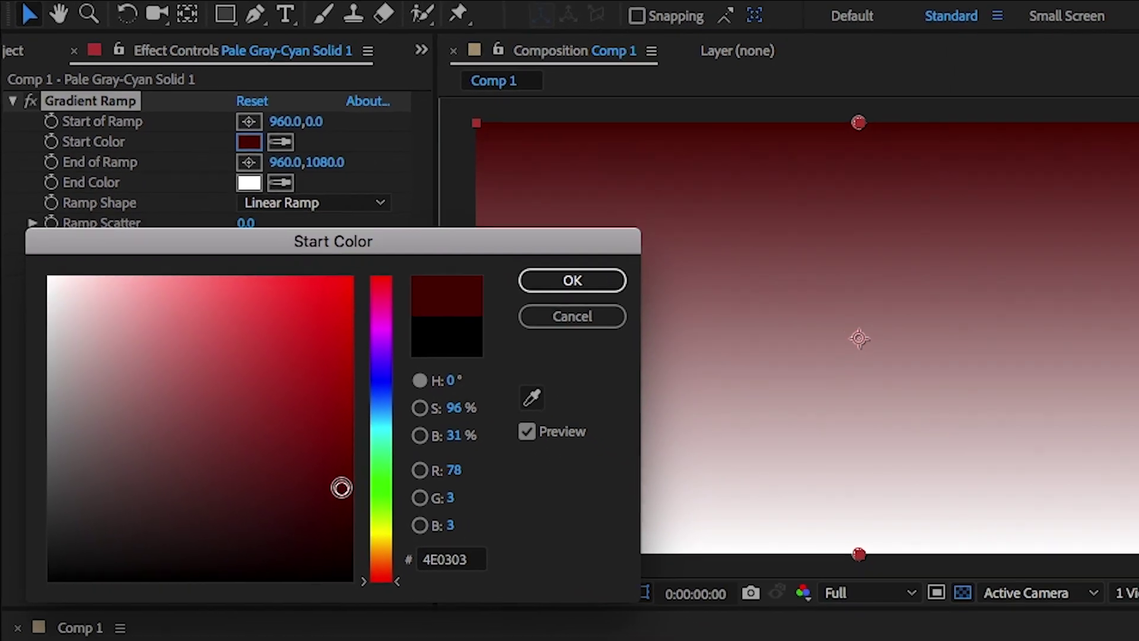
{"action": "left_click_drag", "start_coordinate": [338, 483], "coordinate": [338, 484]}
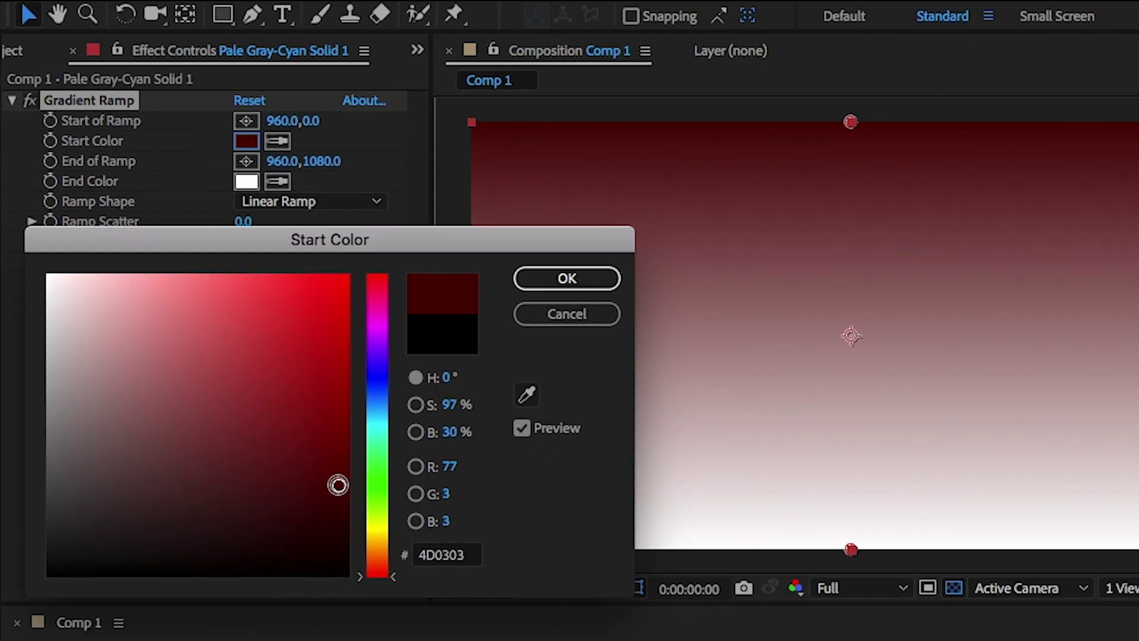
{"action": "left_click", "coordinate": [568, 280]}
{"action": "left_click", "coordinate": [252, 185]}
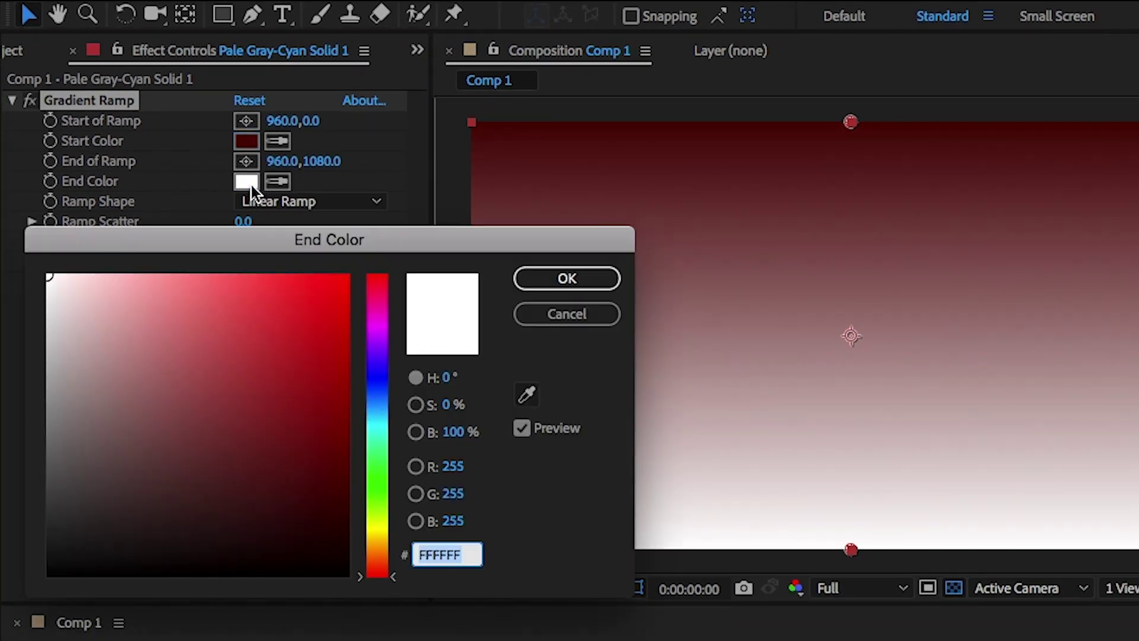
{"action": "left_click_drag", "start_coordinate": [303, 381], "coordinate": [418, 172]}
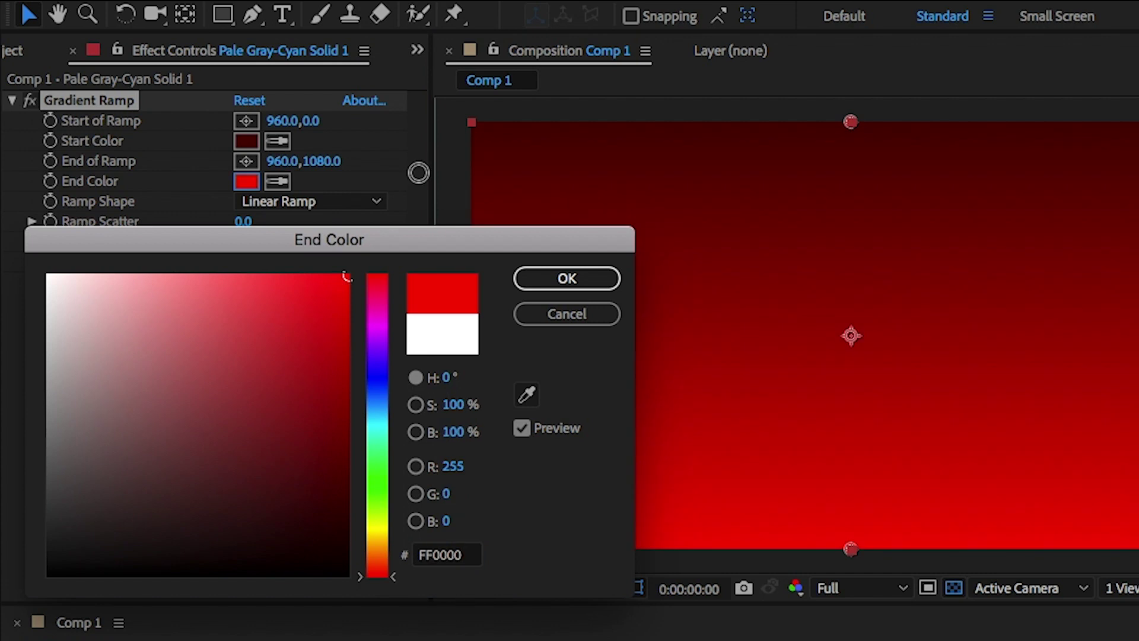
{"action": "left_click", "coordinate": [542, 284]}
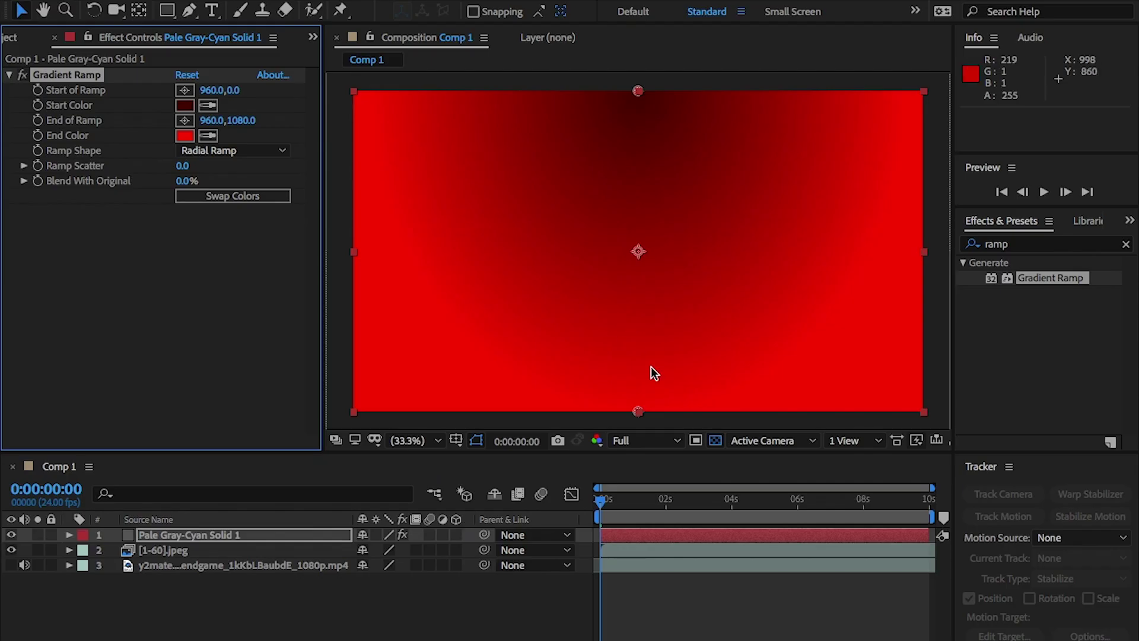
- Centre the ramp start point, pull the end point lower left, and make the end colour dark red
{"action": "left_click_drag", "start_coordinate": [639, 92], "coordinate": [640, 253]}
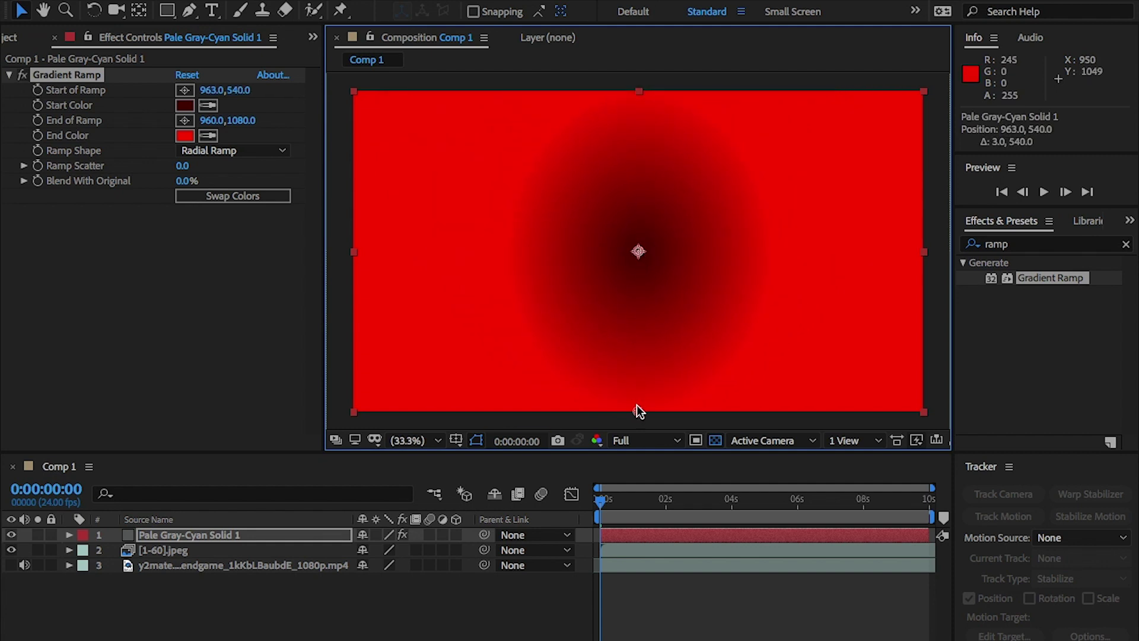
{"action": "left_click_drag", "start_coordinate": [638, 413], "coordinate": [563, 357]}
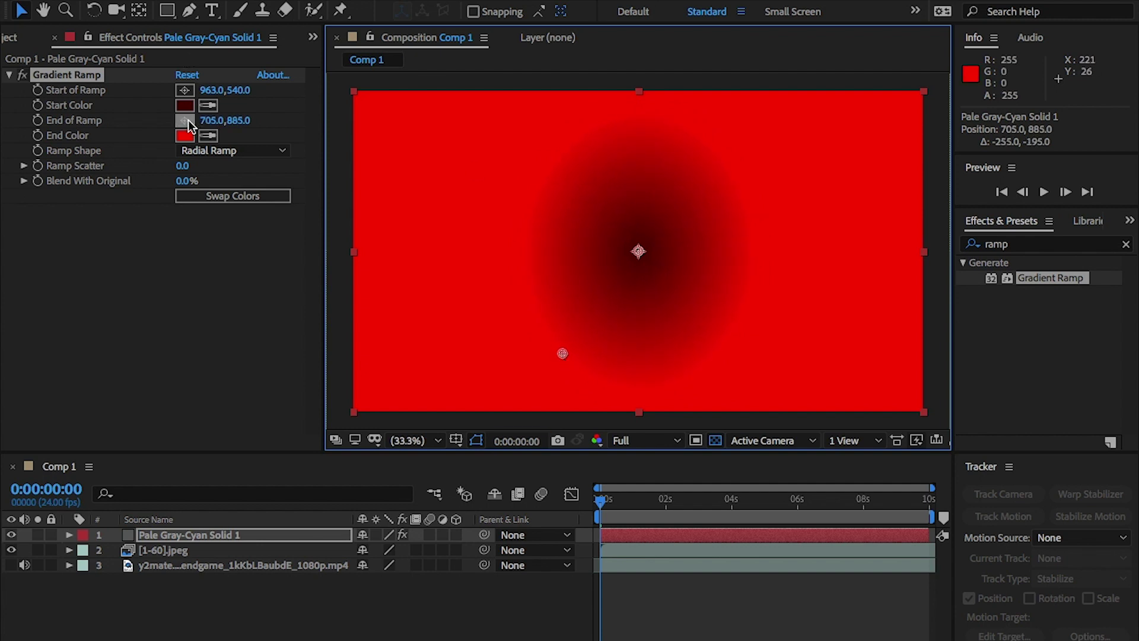
{"action": "left_click", "coordinate": [184, 136]}
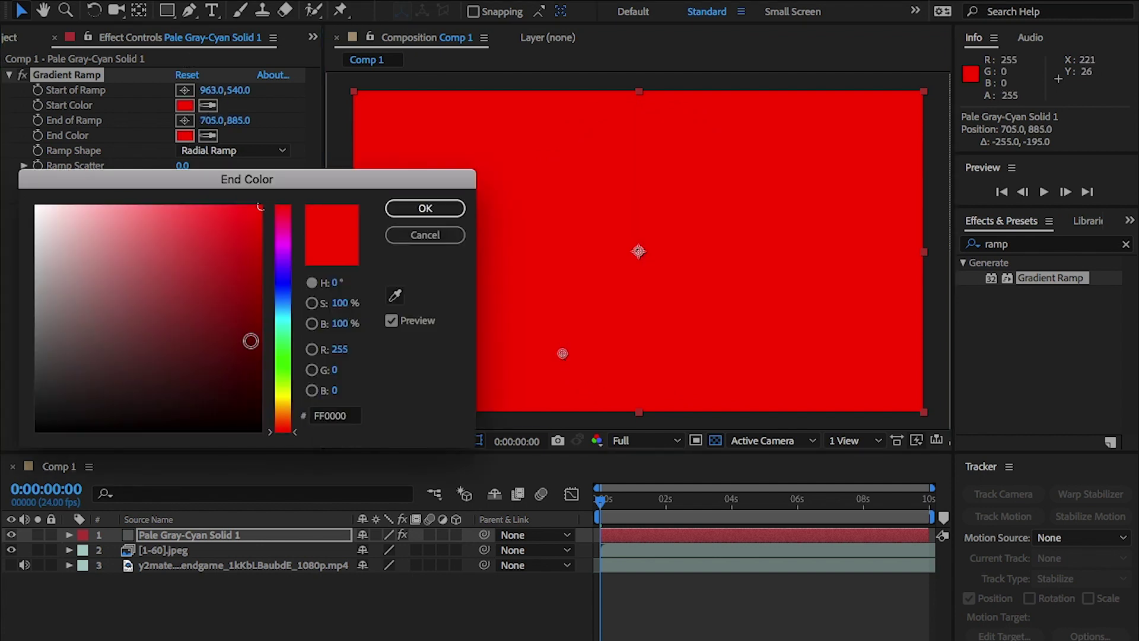
{"action": "left_click", "coordinate": [250, 336]}
{"action": "left_click", "coordinate": [425, 215]}
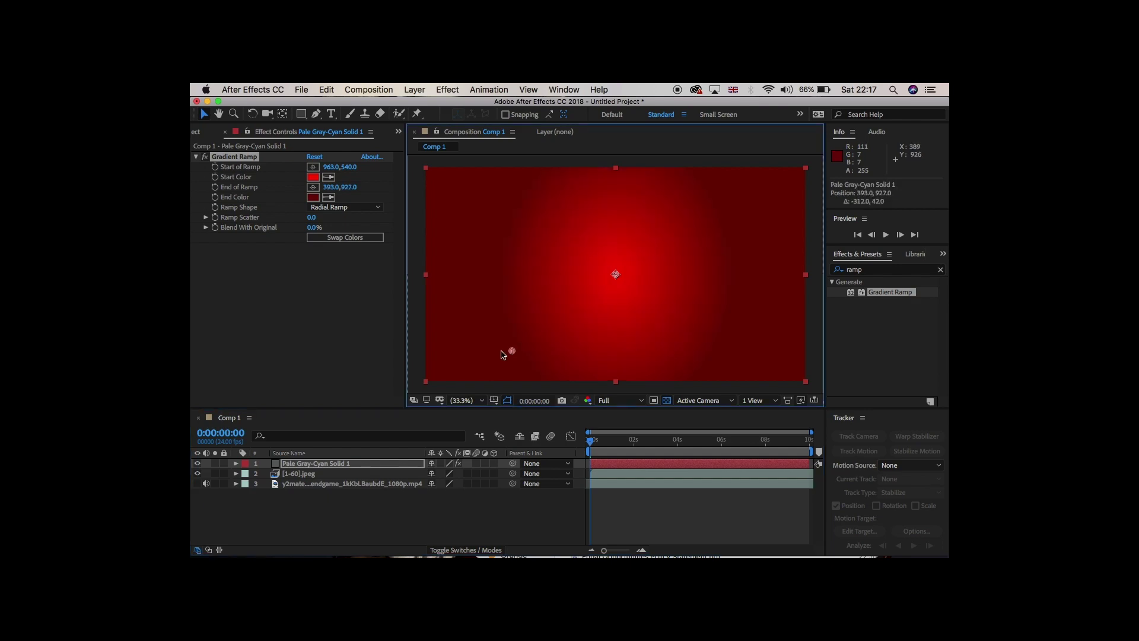
{"action": "left_click_drag", "start_coordinate": [501, 355], "coordinate": [470, 353]}
{"action": "key", "text": "Return"}
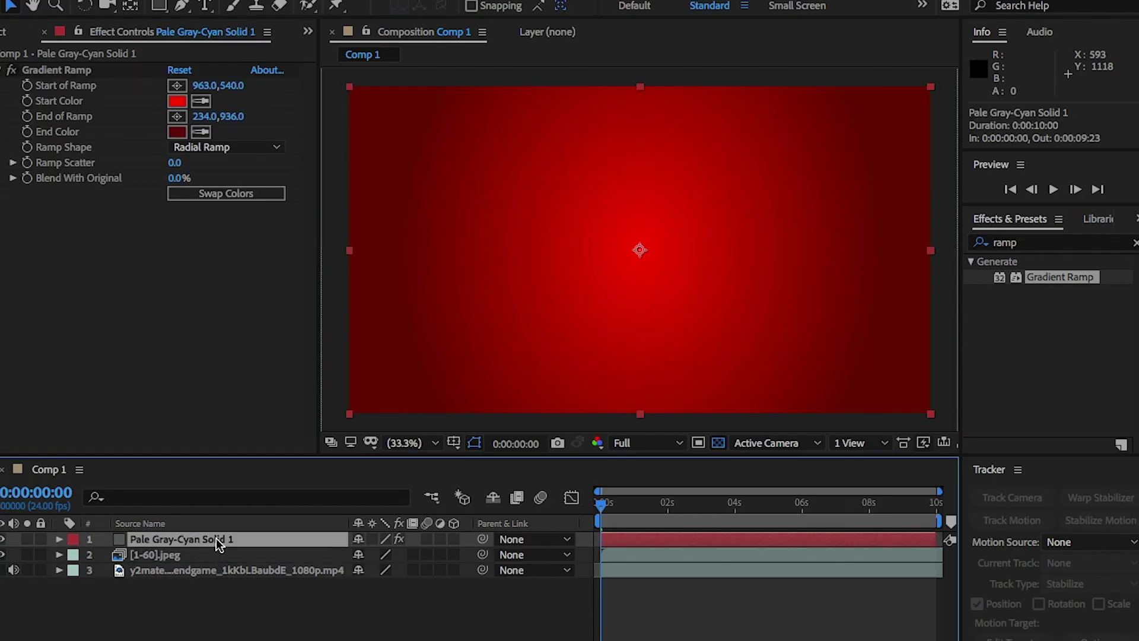
- Rename the gradient solid layer to 'background'
{"action": "type", "text": "background"}
{"action": "key", "text": "Return"}
{"action": "double_click", "coordinate": [247, 543]}
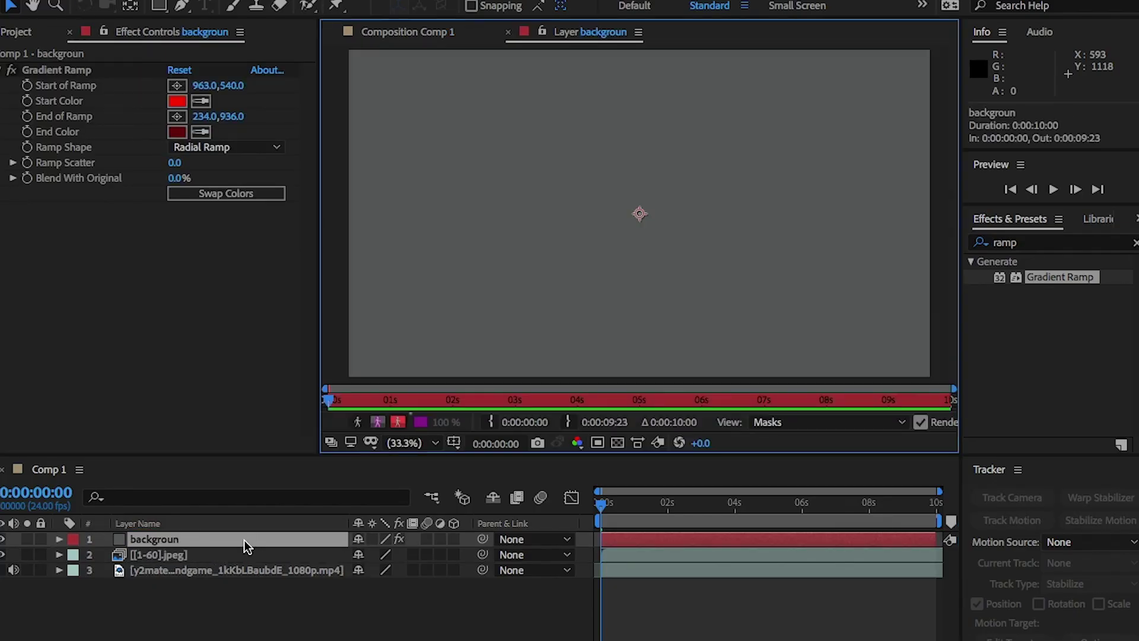
{"action": "left_click", "coordinate": [507, 32]}
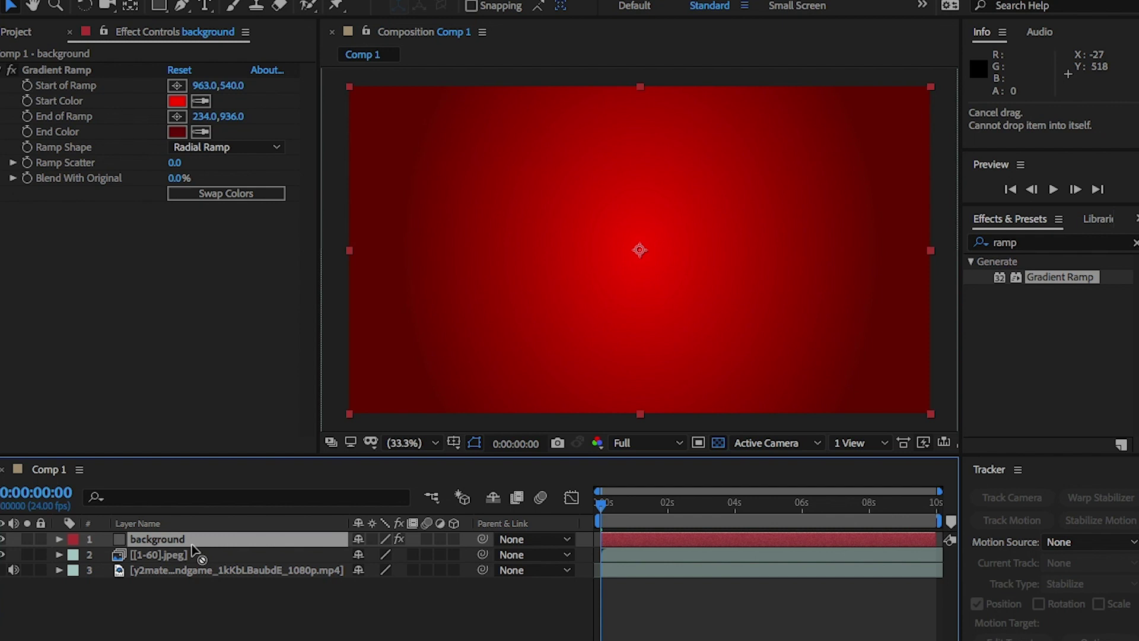
- Move the [1-60].jpeg layer above background and set its blending mode to Multiply
{"action": "left_click_drag", "start_coordinate": [199, 552], "coordinate": [199, 534]}
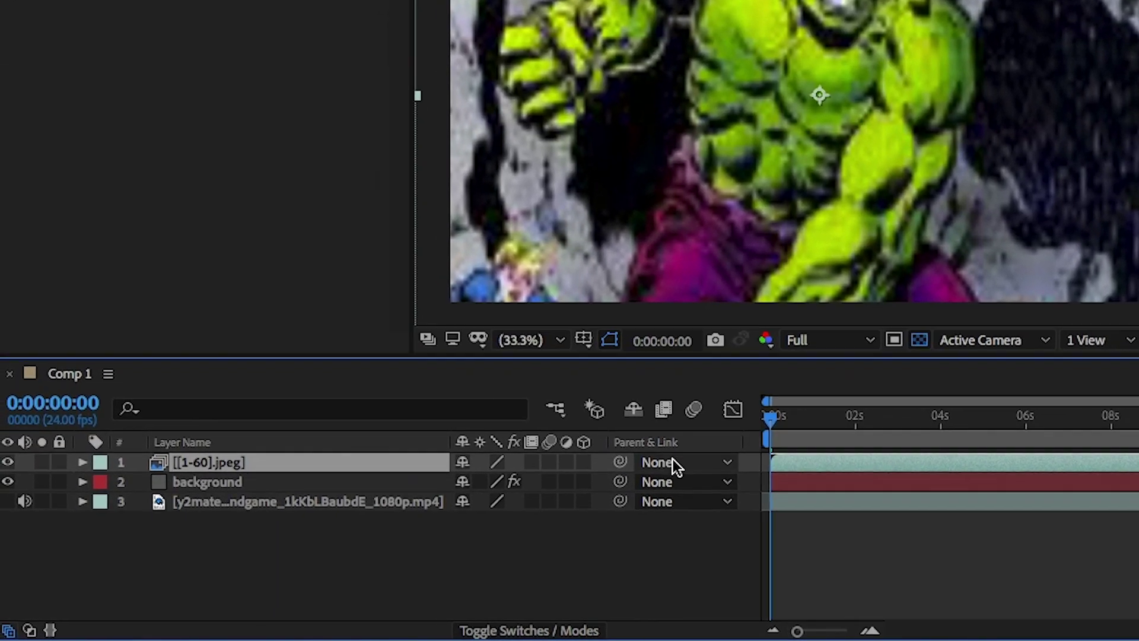
{"action": "left_click", "coordinate": [574, 487]}
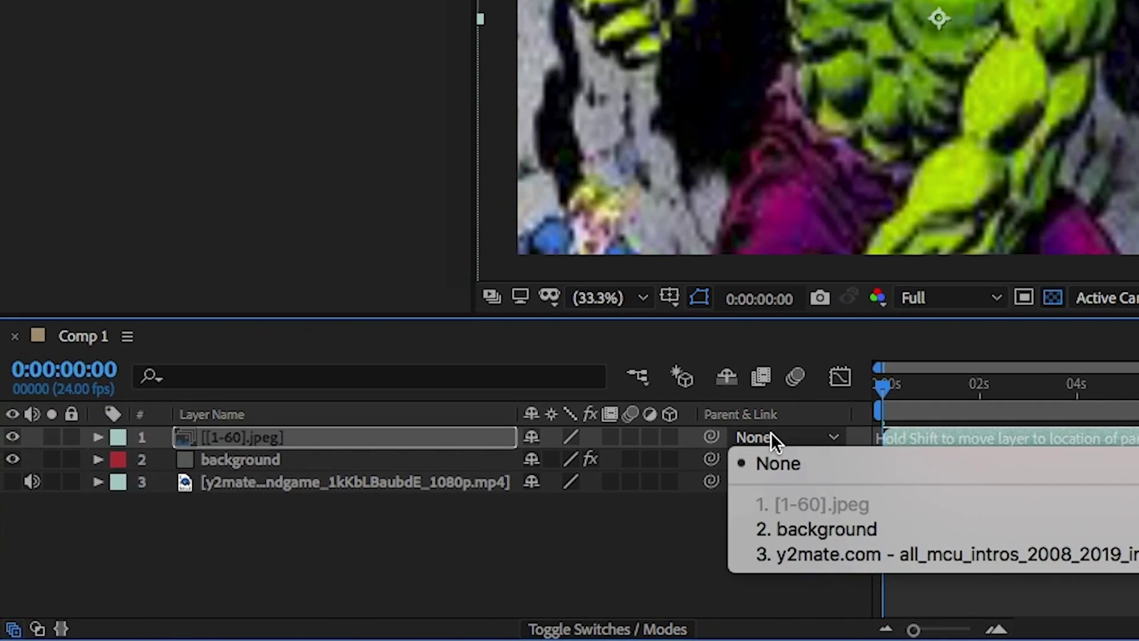
{"action": "left_click", "coordinate": [572, 487]}
{"action": "left_click", "coordinate": [774, 626]}
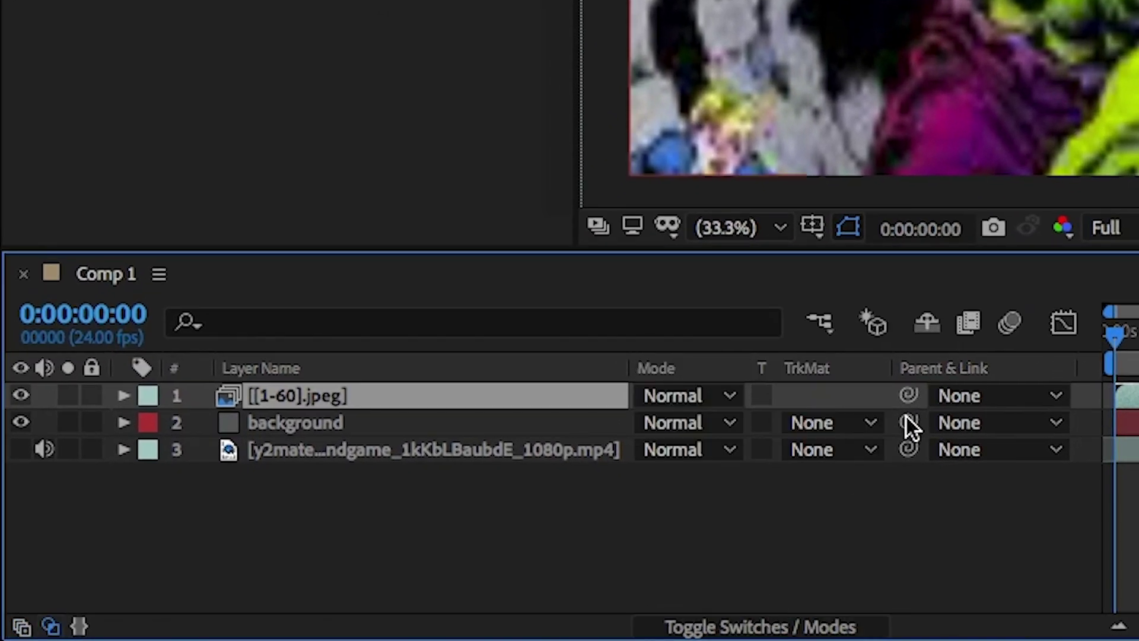
{"action": "left_click", "coordinate": [725, 399]}
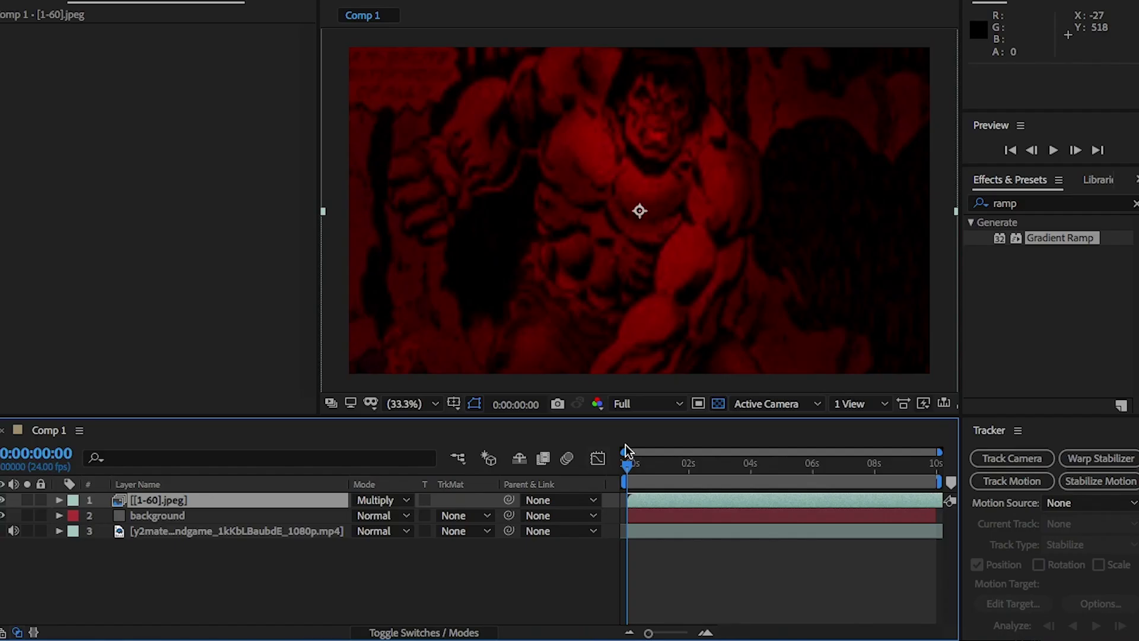
{"action": "mouse_move", "coordinate": [627, 451]}
{"action": "left_mouse_down"}
{"action": "mouse_move", "coordinate": [748, 462]}
{"action": "mouse_move", "coordinate": [623, 462]}
{"action": "left_mouse_up"}
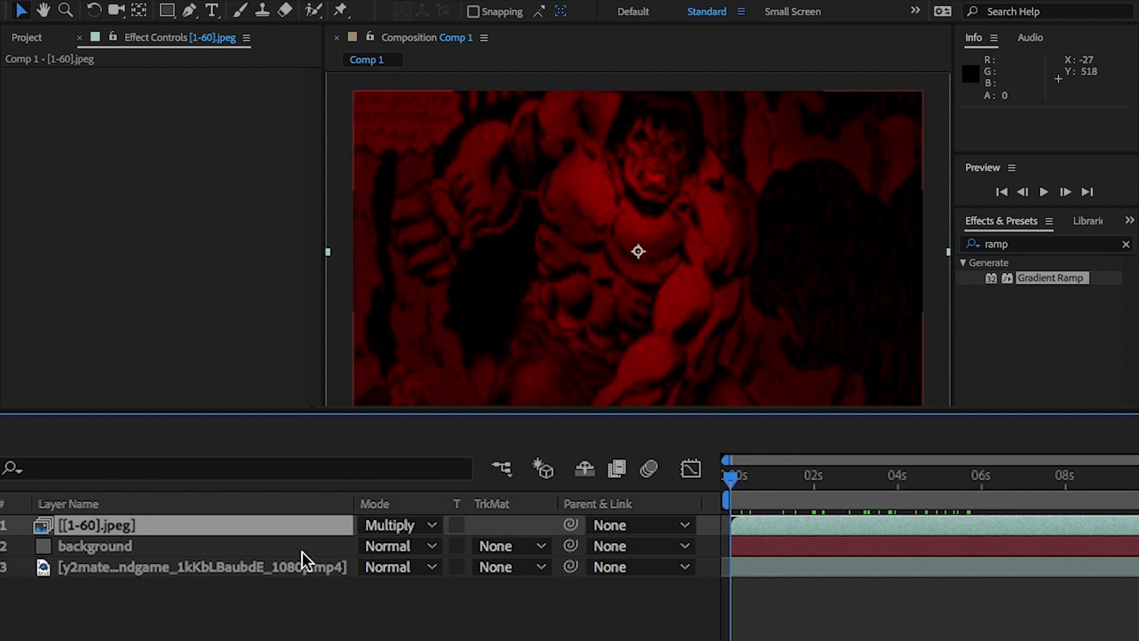
{"action": "left_click", "coordinate": [213, 524]}
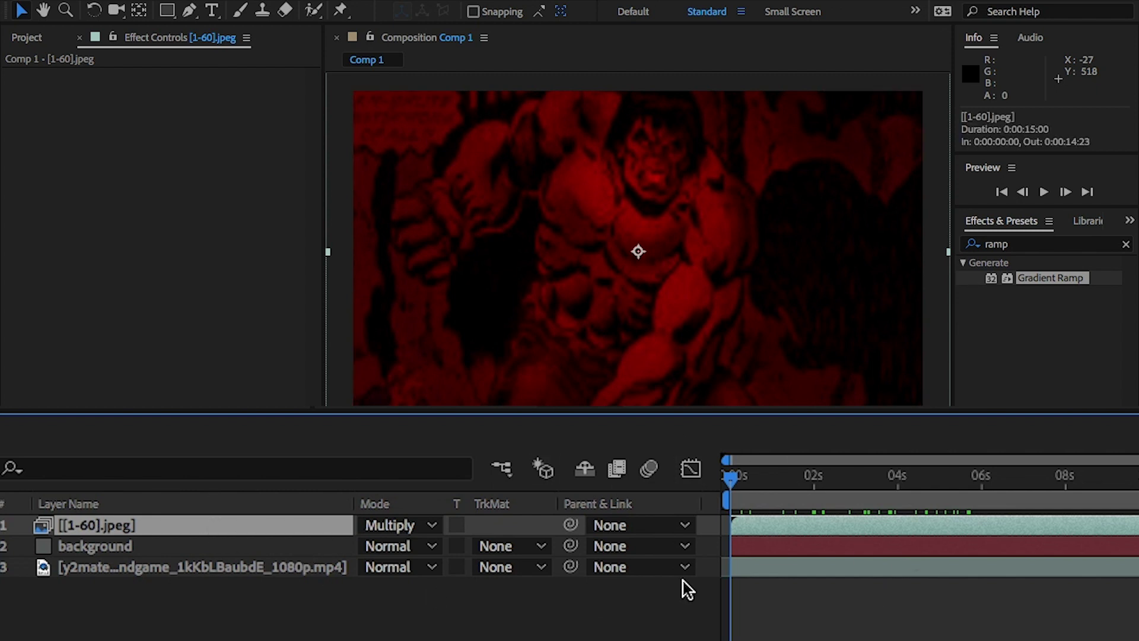
- Keyframe the comic layer's opacity from 100% near 5 seconds to 0% at 7 seconds
{"action": "left_click", "coordinate": [938, 480]}
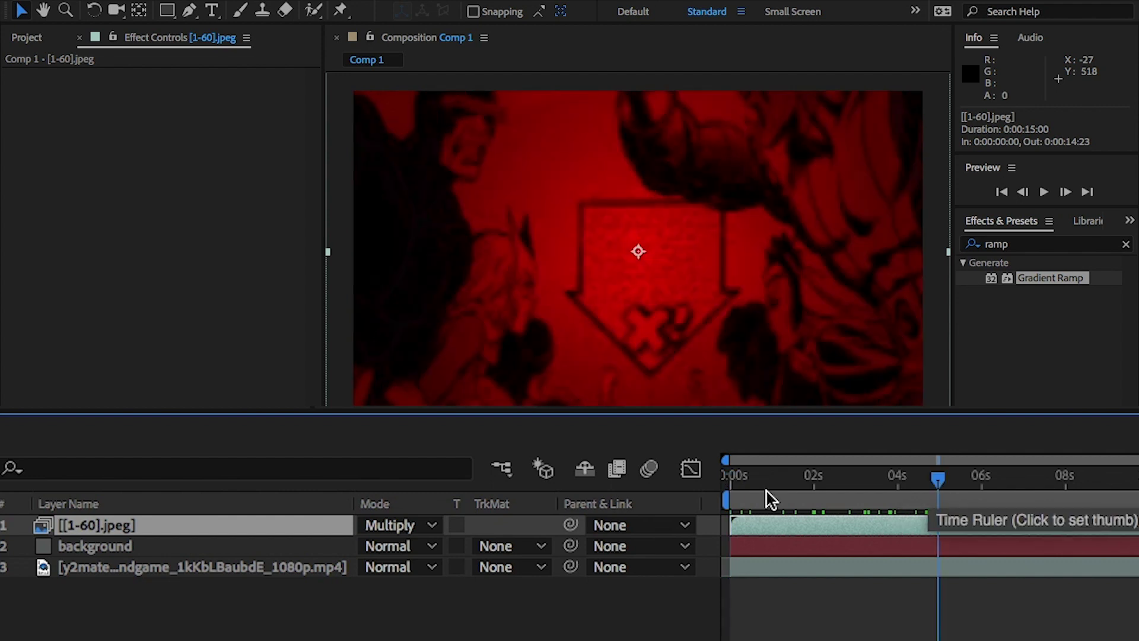
{"action": "key", "text": "t"}
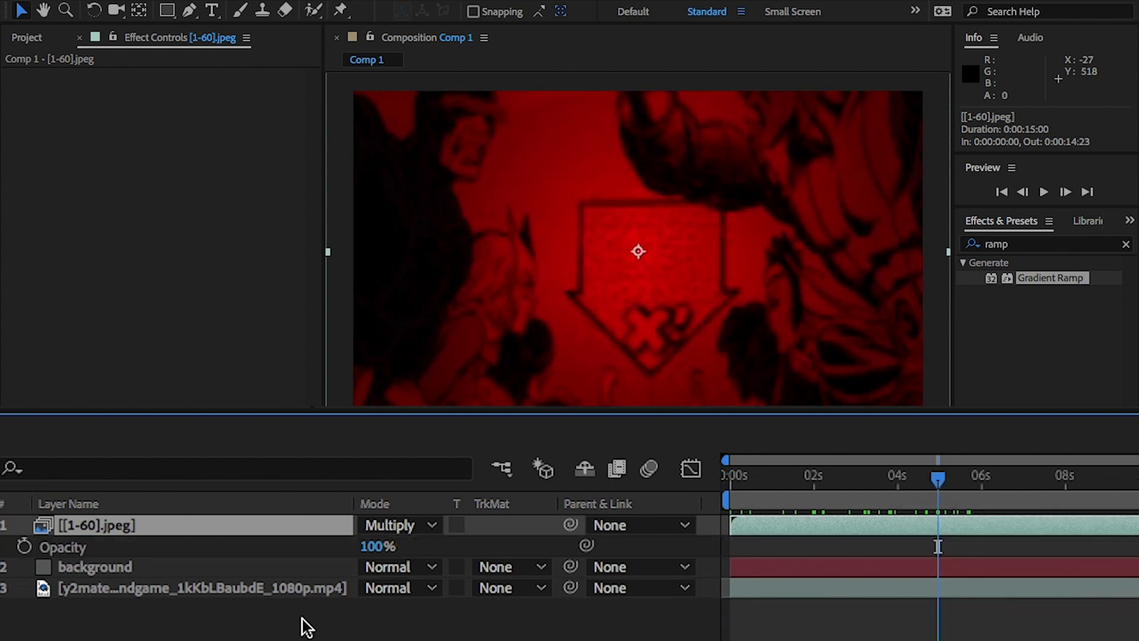
{"action": "left_click", "coordinate": [24, 546]}
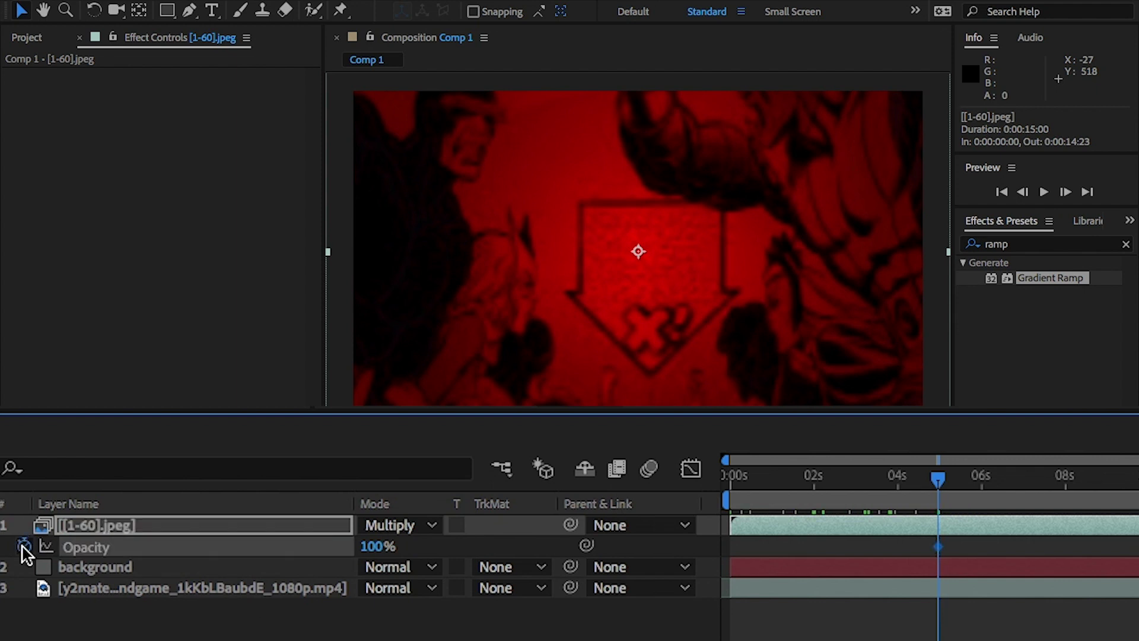
{"action": "left_click", "coordinate": [1025, 482]}
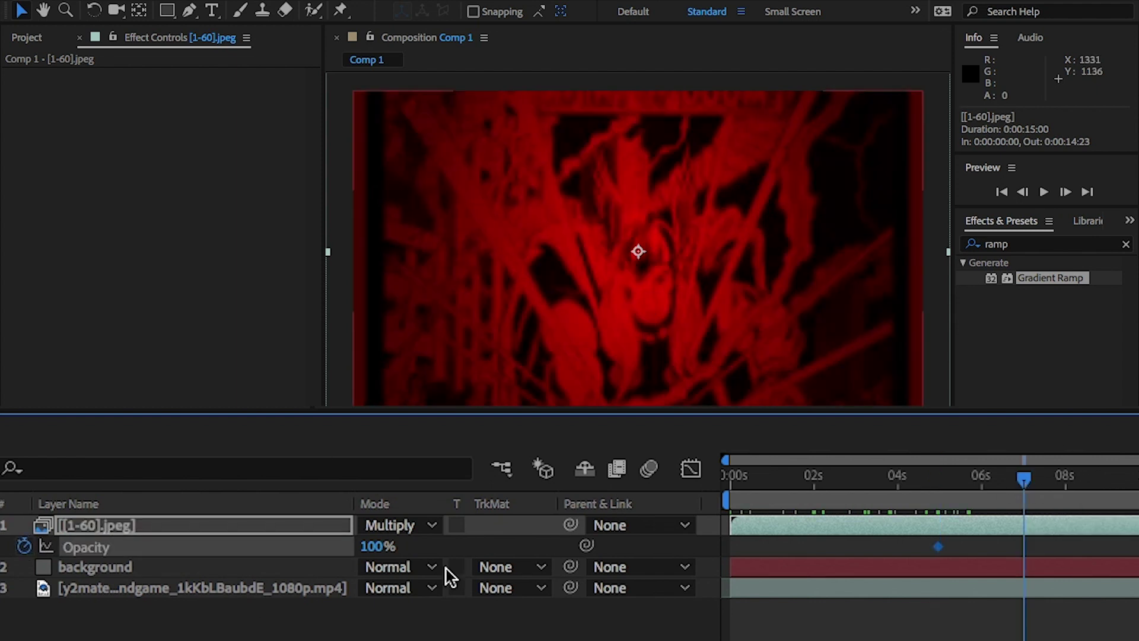
{"action": "left_click", "coordinate": [376, 545]}
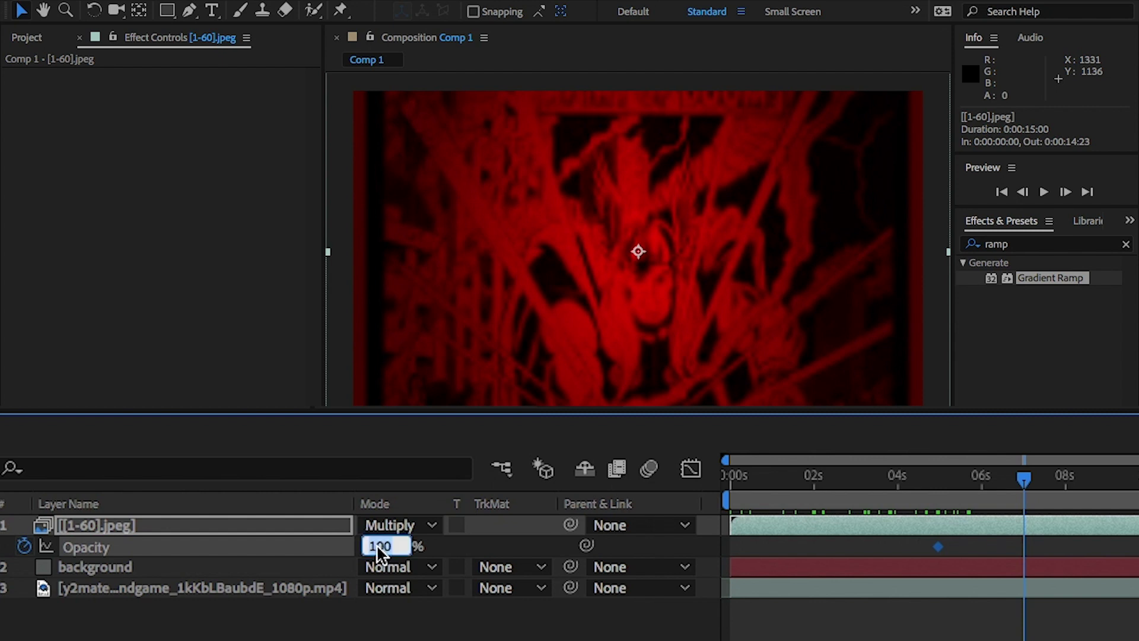
{"action": "type", "text": "0"}
{"action": "key", "text": "Return"}
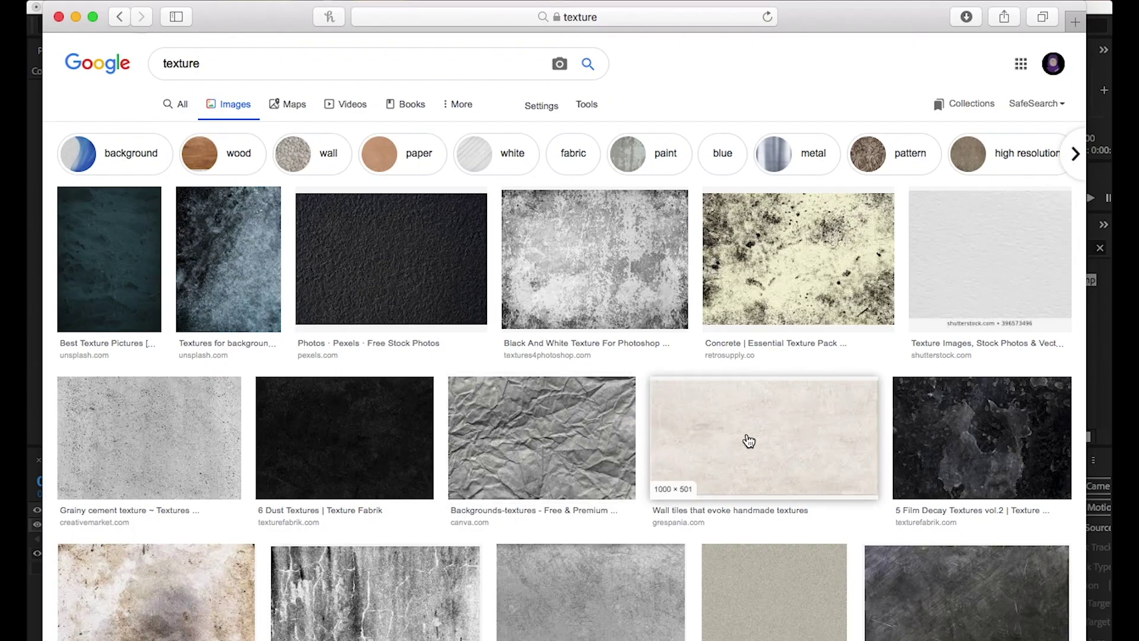
{"action": "left_click", "coordinate": [748, 441]}
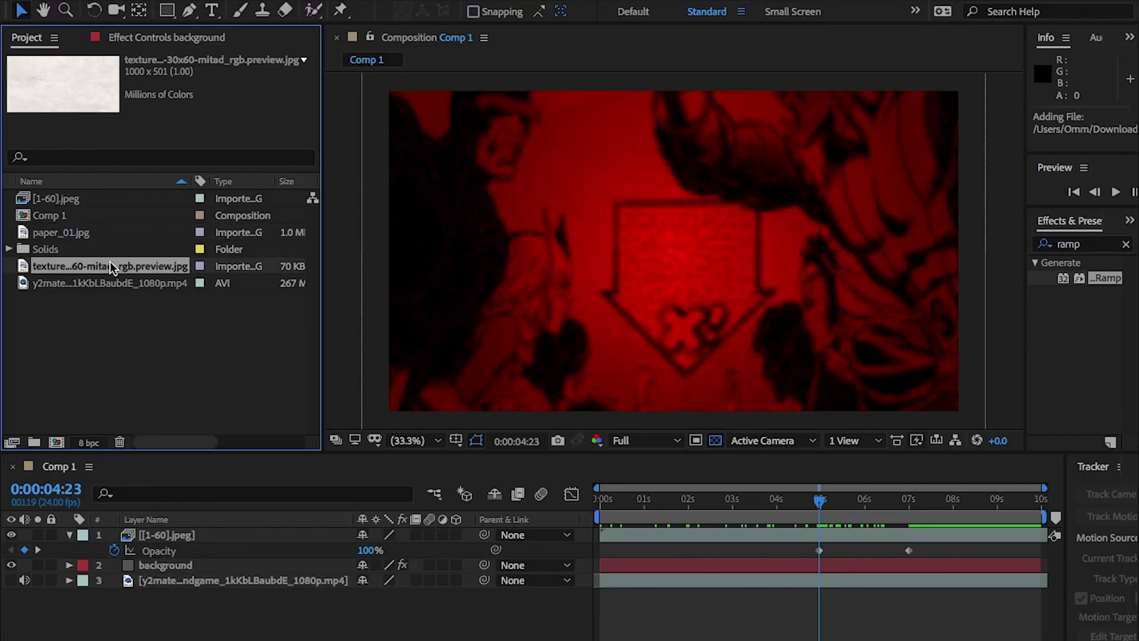
- Place paper_01.jpg at the top of the layer stack in Multiply mode
{"action": "key", "text": "Delete"}
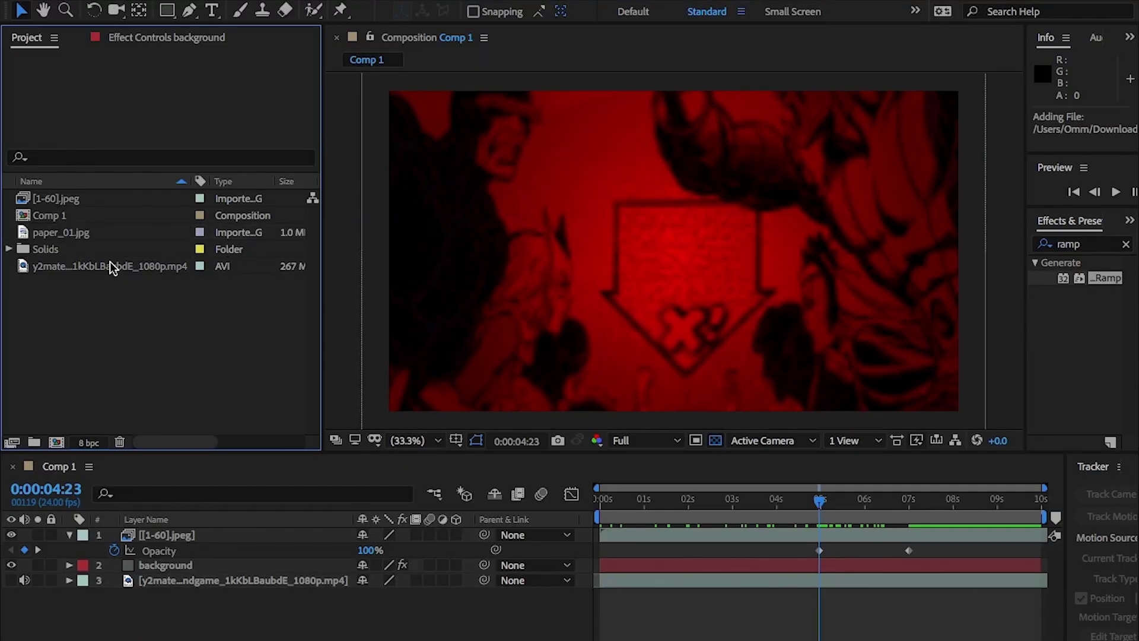
{"action": "left_click_drag", "start_coordinate": [56, 234], "coordinate": [231, 535]}
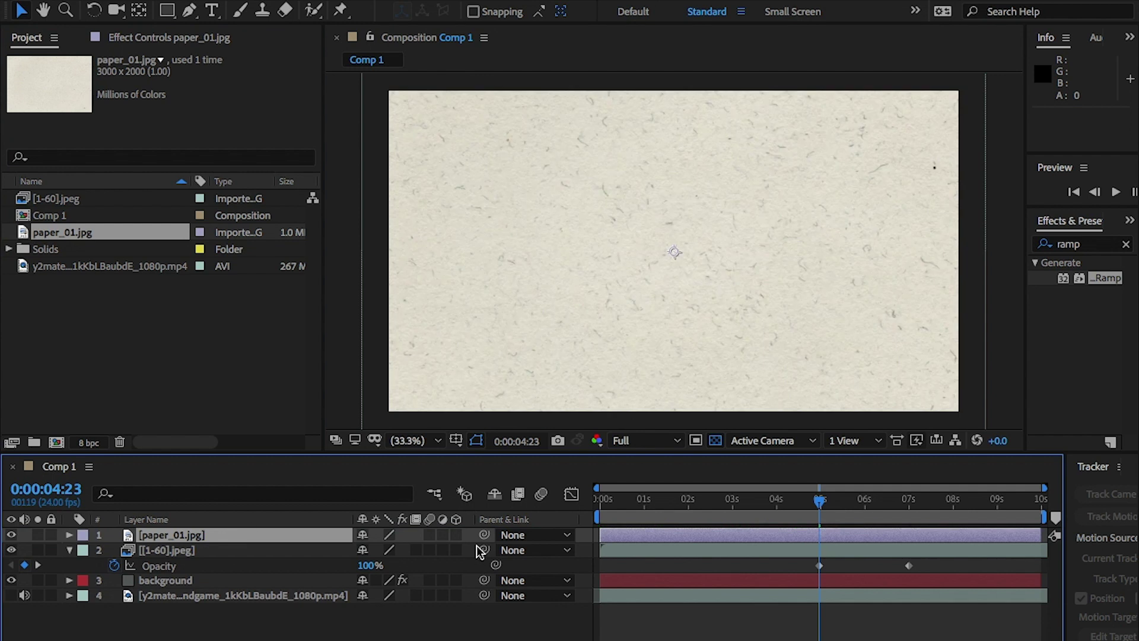
{"action": "key", "text": "F4"}
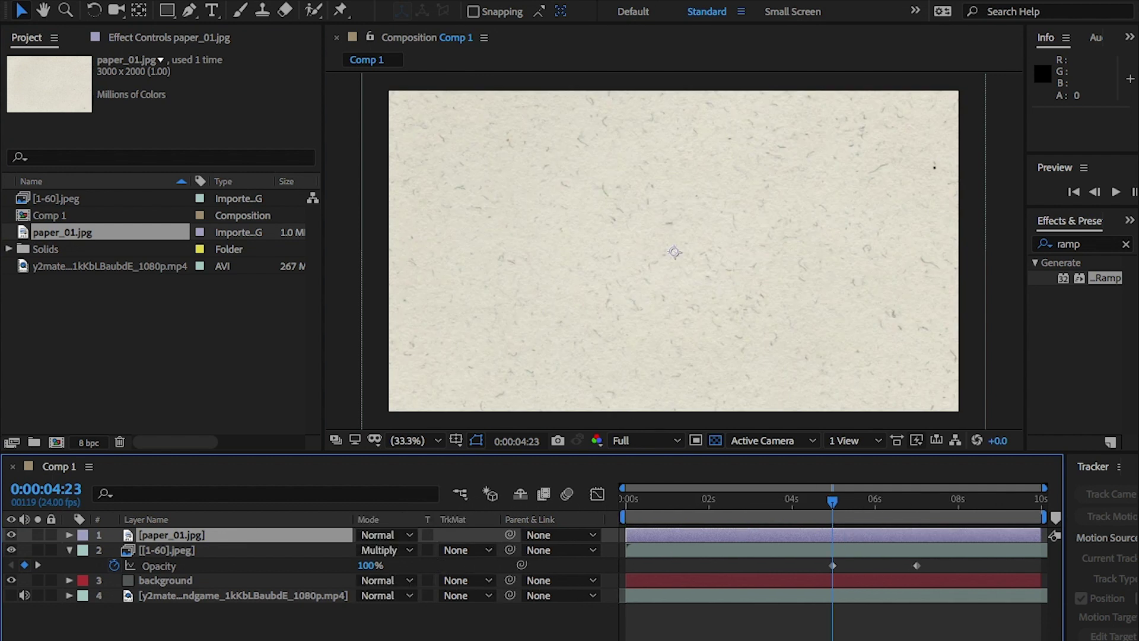
{"action": "left_click", "coordinate": [391, 535]}
{"action": "left_click", "coordinate": [391, 605]}
- Keyframe the paper layer's opacity at 100%, then 0% at 7 seconds
{"action": "key", "text": "t"}
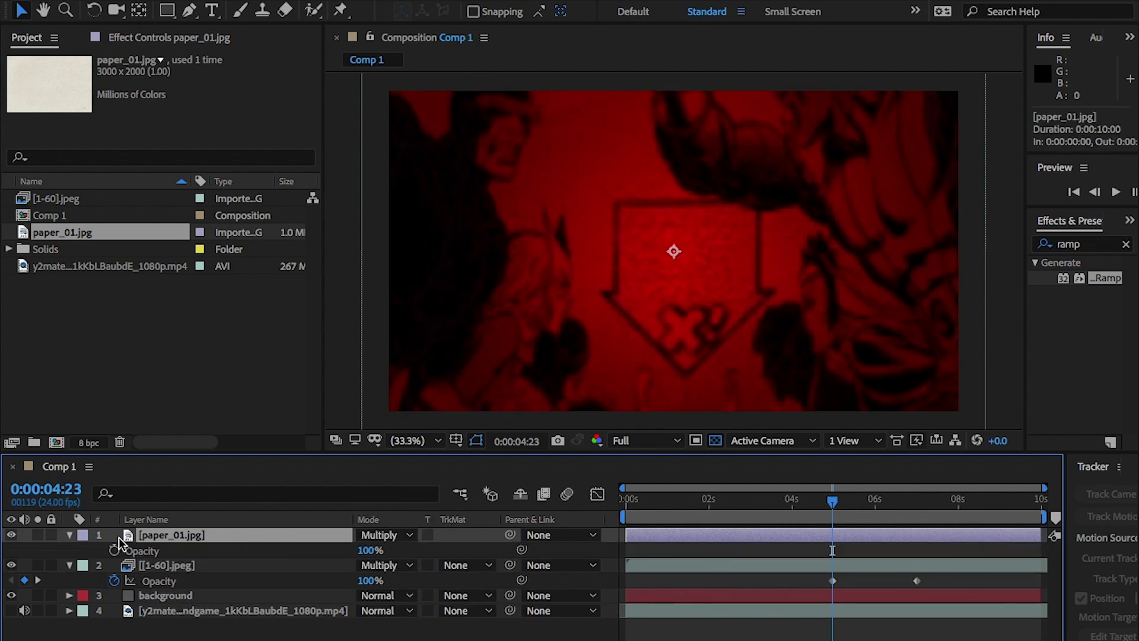
{"action": "left_click", "coordinate": [114, 551]}
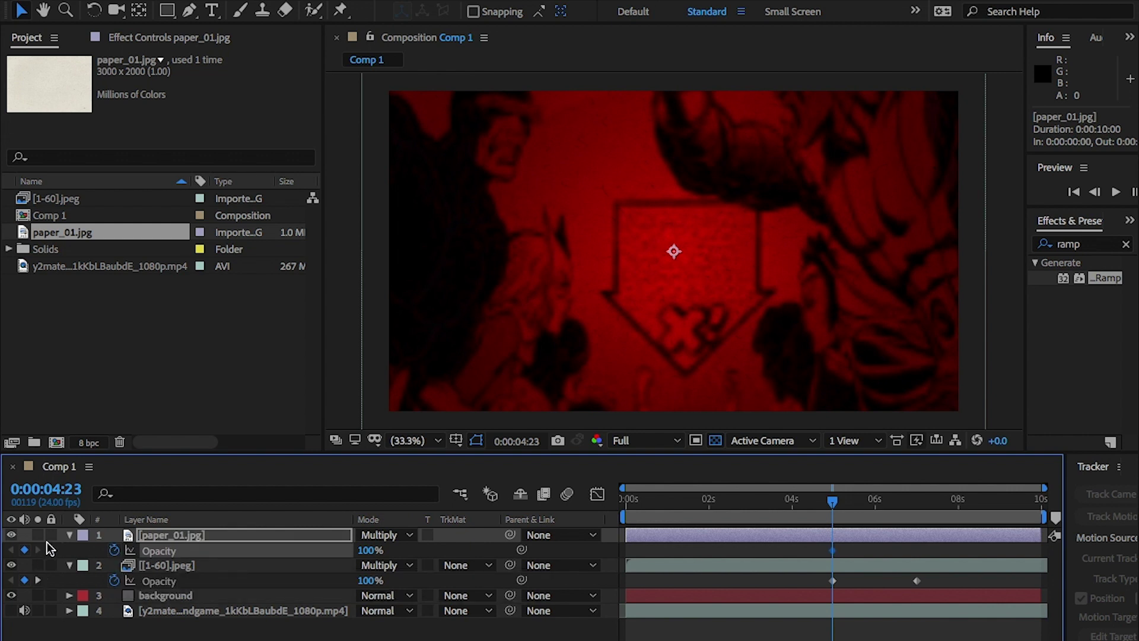
{"action": "left_click", "coordinate": [37, 580]}
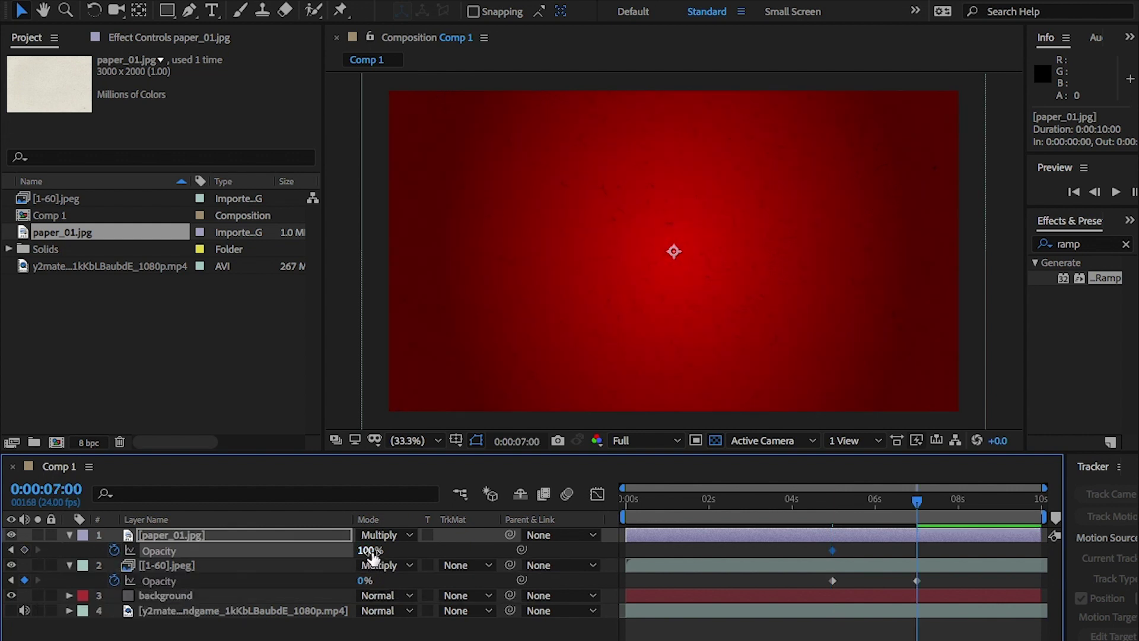
{"action": "left_click", "coordinate": [369, 550]}
{"action": "type", "text": "0"}
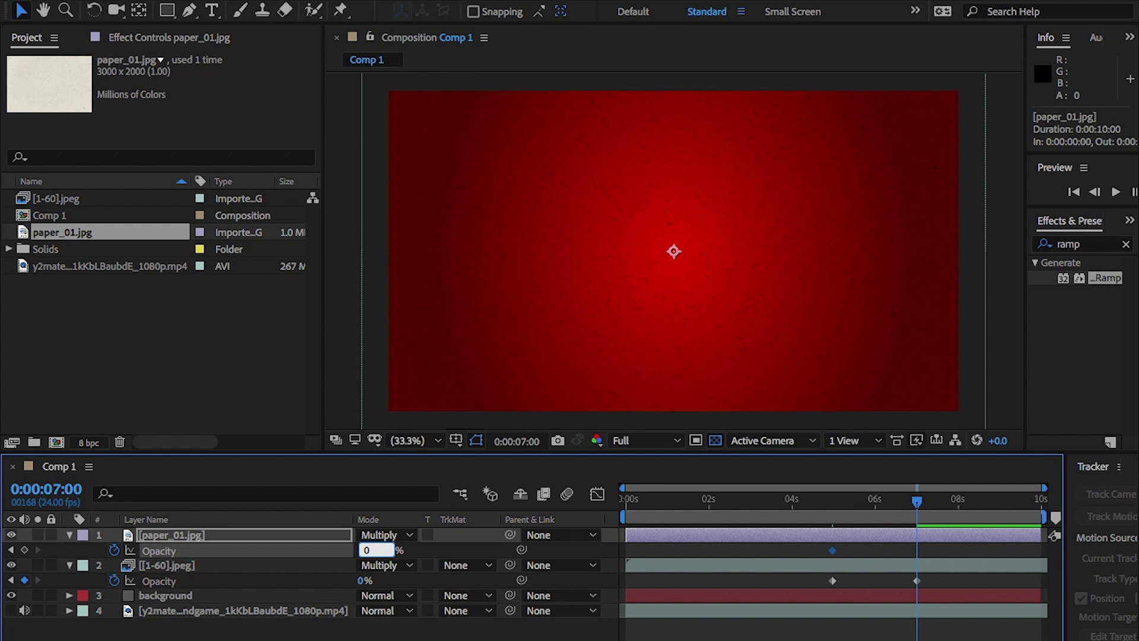
{"action": "key", "text": "Return"}
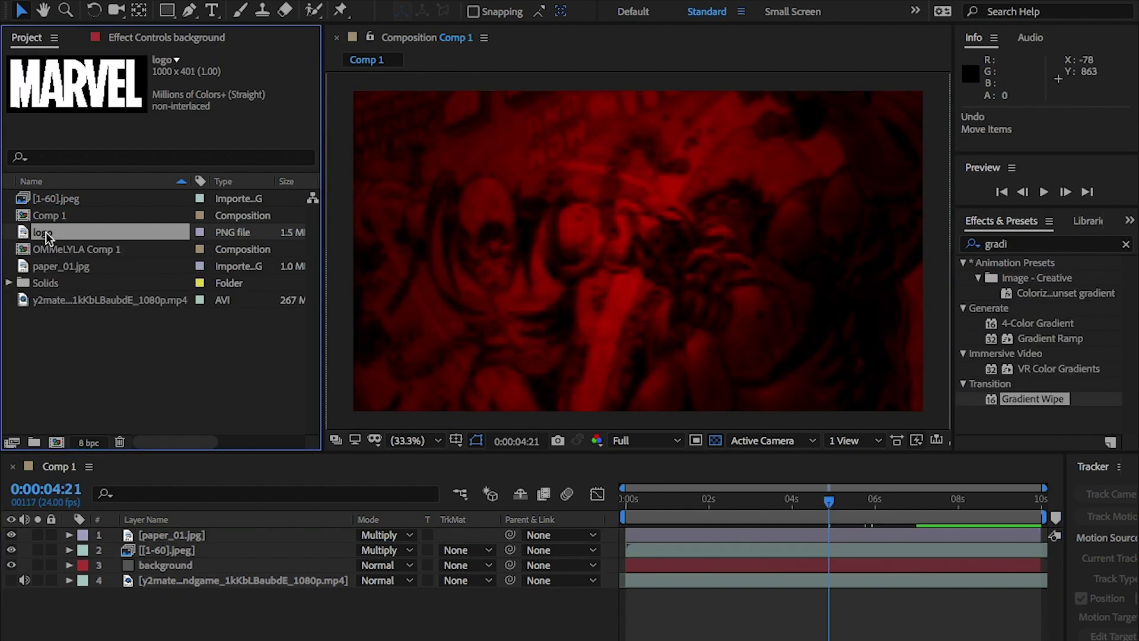
- Add the MARVEL logo as the top layer of Comp 1 and scale it up to 112%
{"action": "left_click_drag", "start_coordinate": [45, 232], "coordinate": [110, 534]}
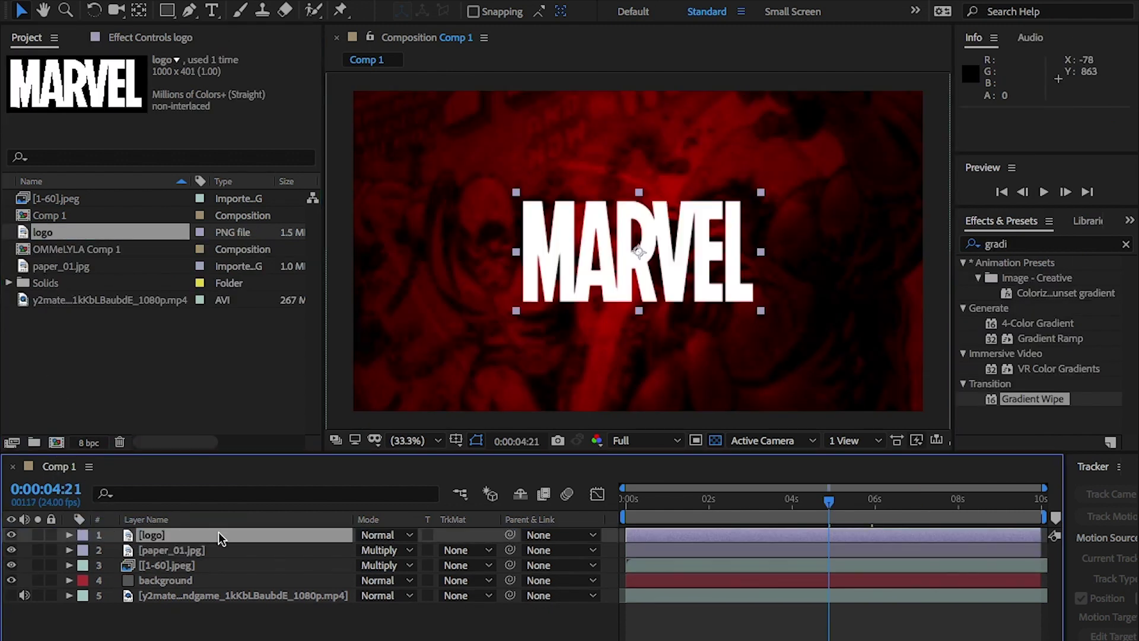
{"action": "key", "text": "s"}
{"action": "left_click_drag", "start_coordinate": [422, 550], "coordinate": [423, 550]}
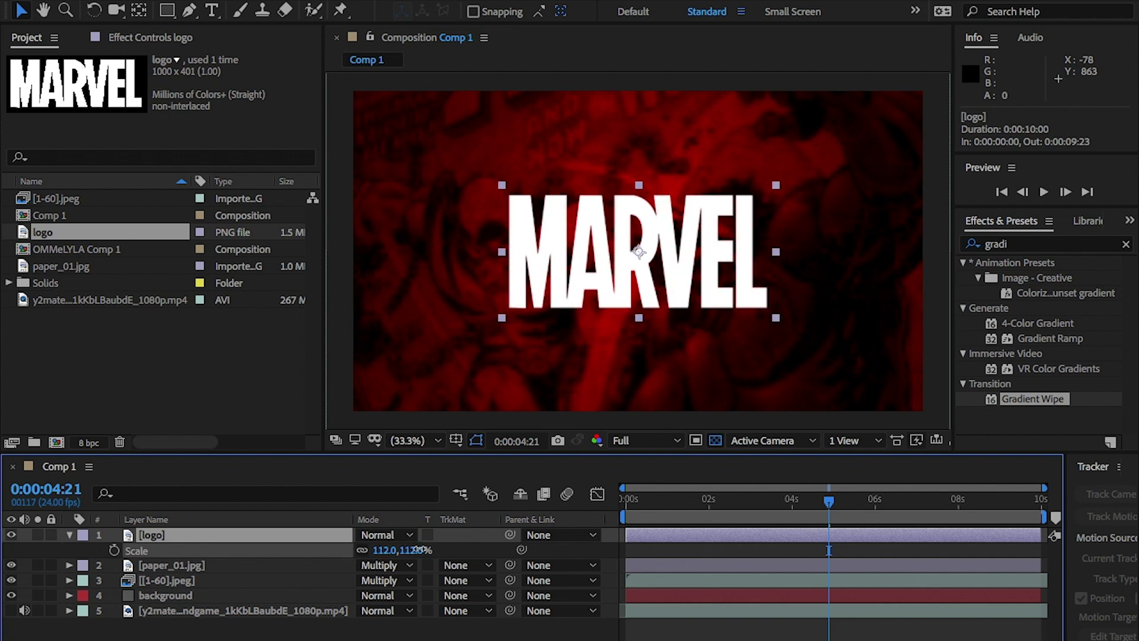
{"action": "left_click", "coordinate": [70, 534]}
- Pre-compose the logo layer into logo Comp 1, moving all attributes into it
{"action": "right_click", "coordinate": [200, 533]}
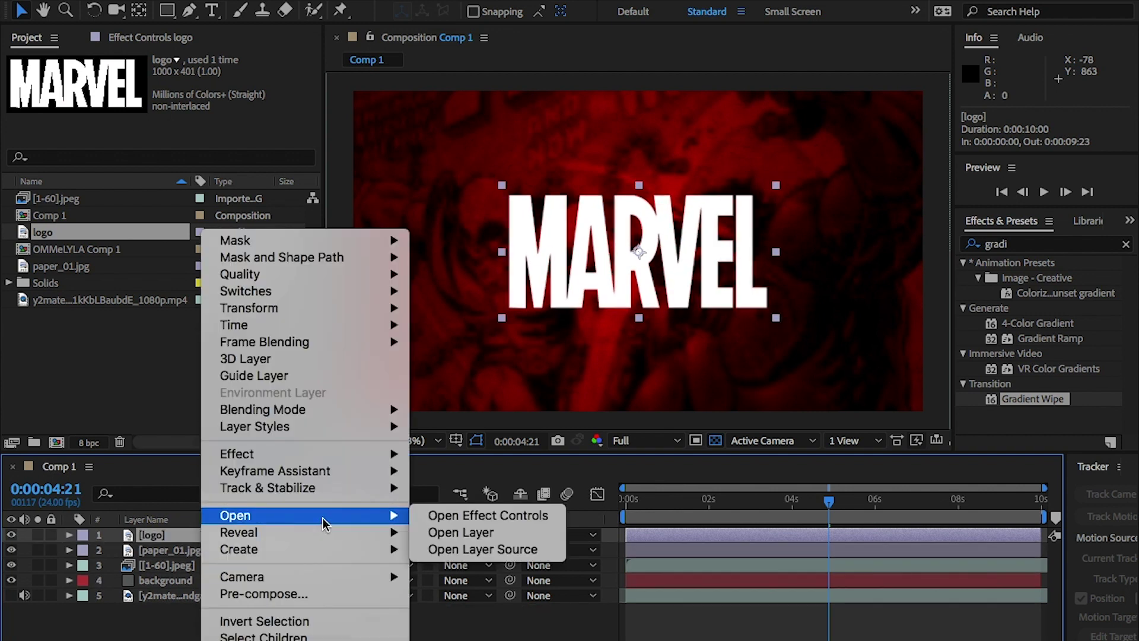
{"action": "left_click", "coordinate": [330, 595]}
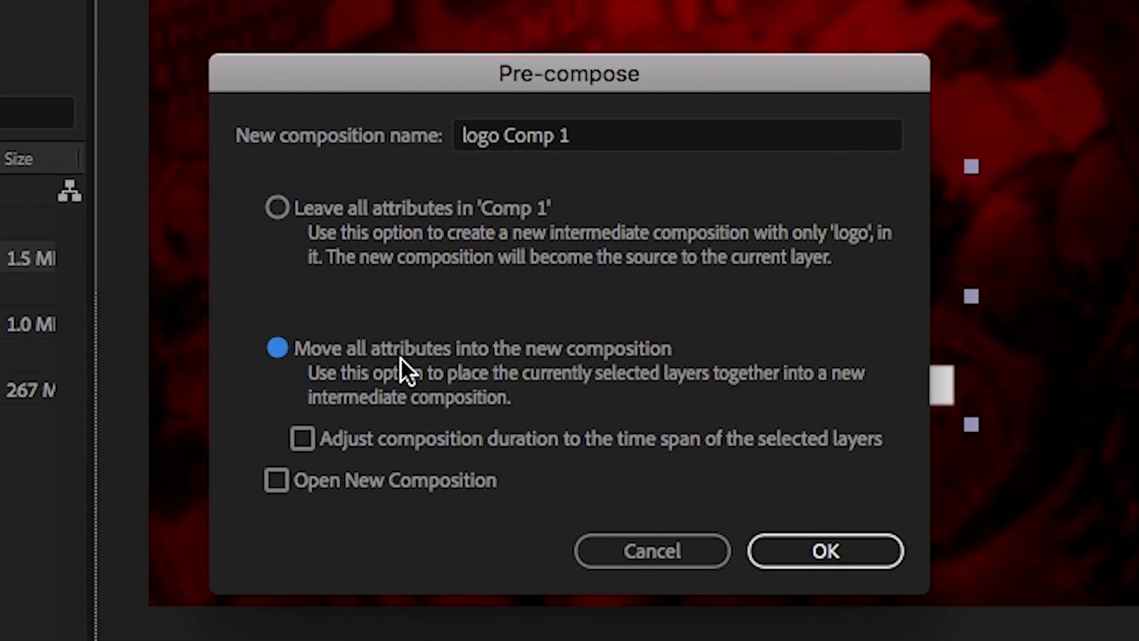
{"action": "left_click", "coordinate": [362, 215]}
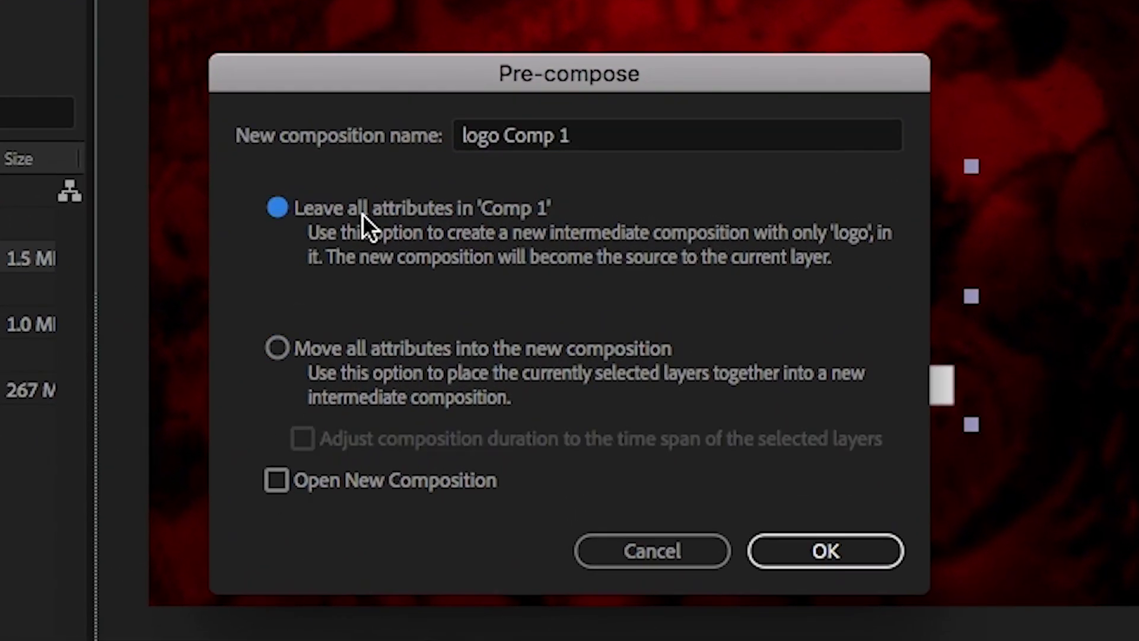
{"action": "left_click", "coordinate": [278, 348]}
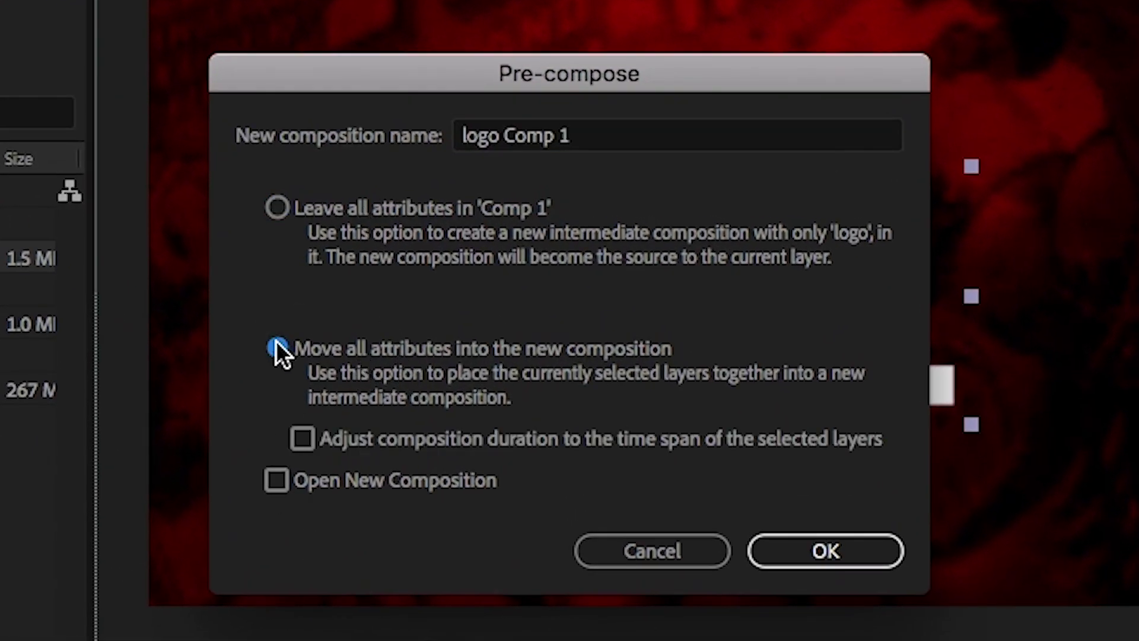
{"action": "left_click", "coordinate": [801, 542]}
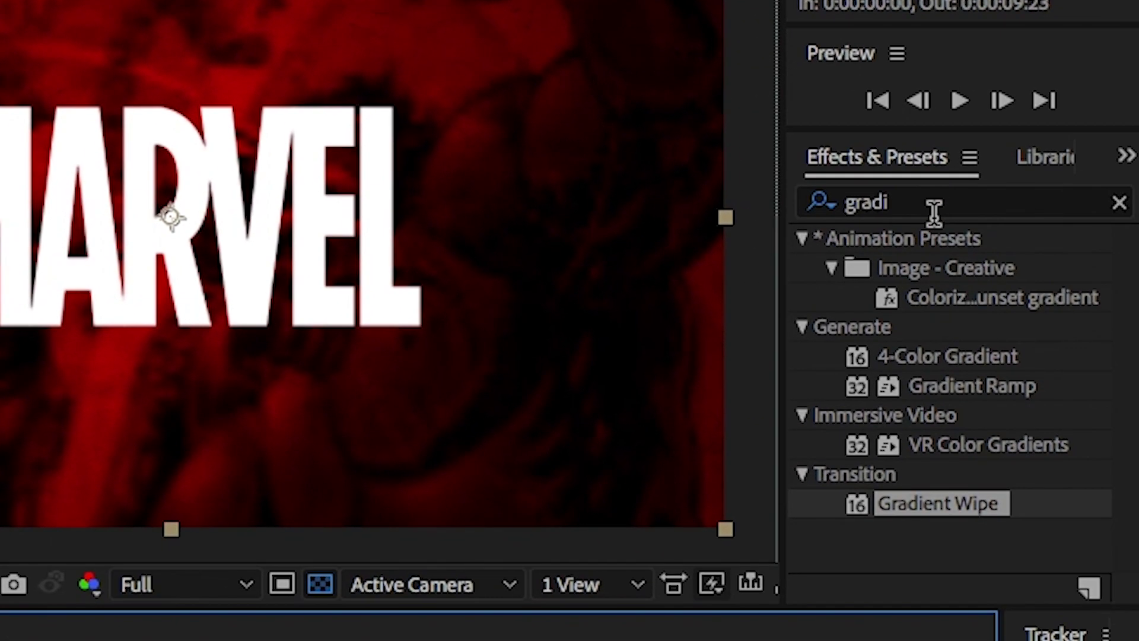
- Apply Gradient Wipe to logo Comp 1 and set Transition Completion to 100% at about 3 seconds
{"action": "left_click", "coordinate": [1092, 227]}
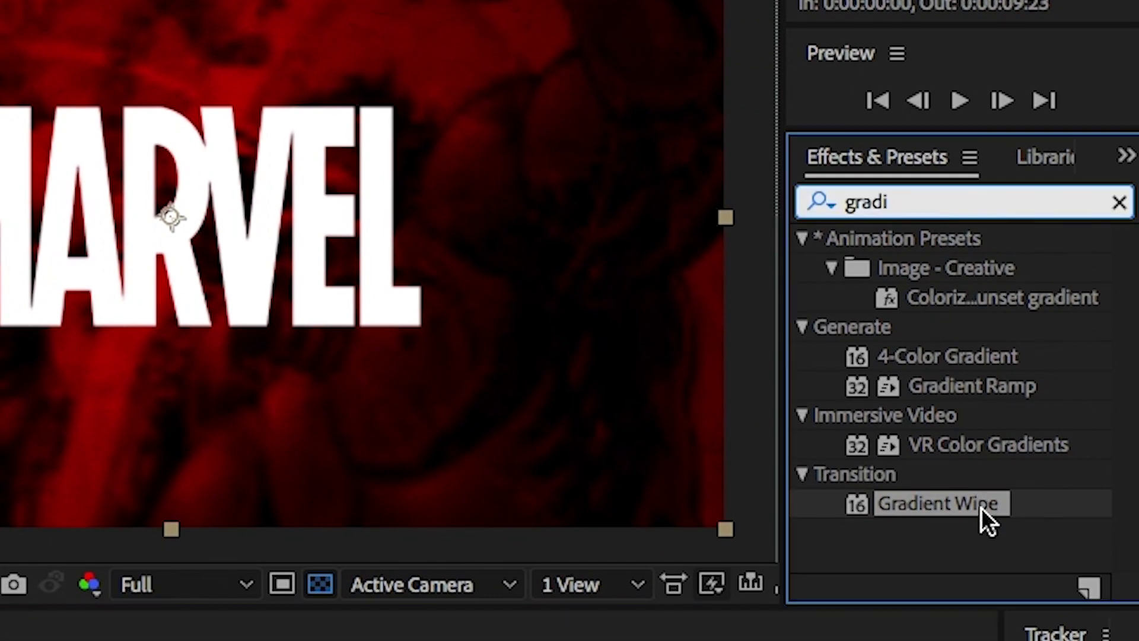
{"action": "left_click_drag", "start_coordinate": [981, 507], "coordinate": [770, 510]}
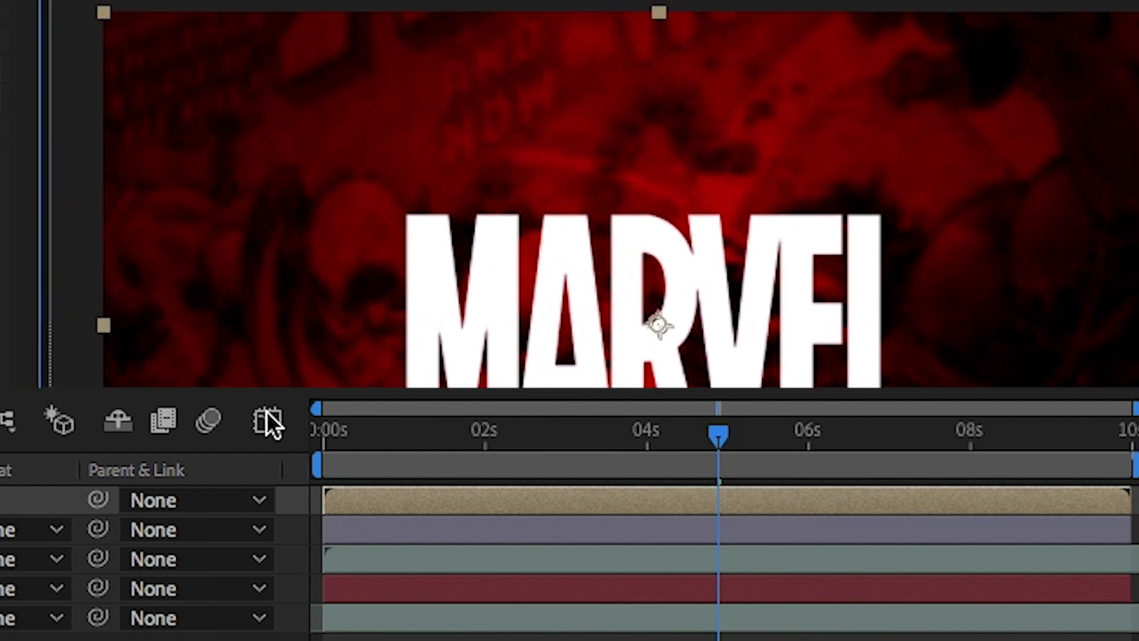
{"action": "left_click", "coordinate": [565, 439]}
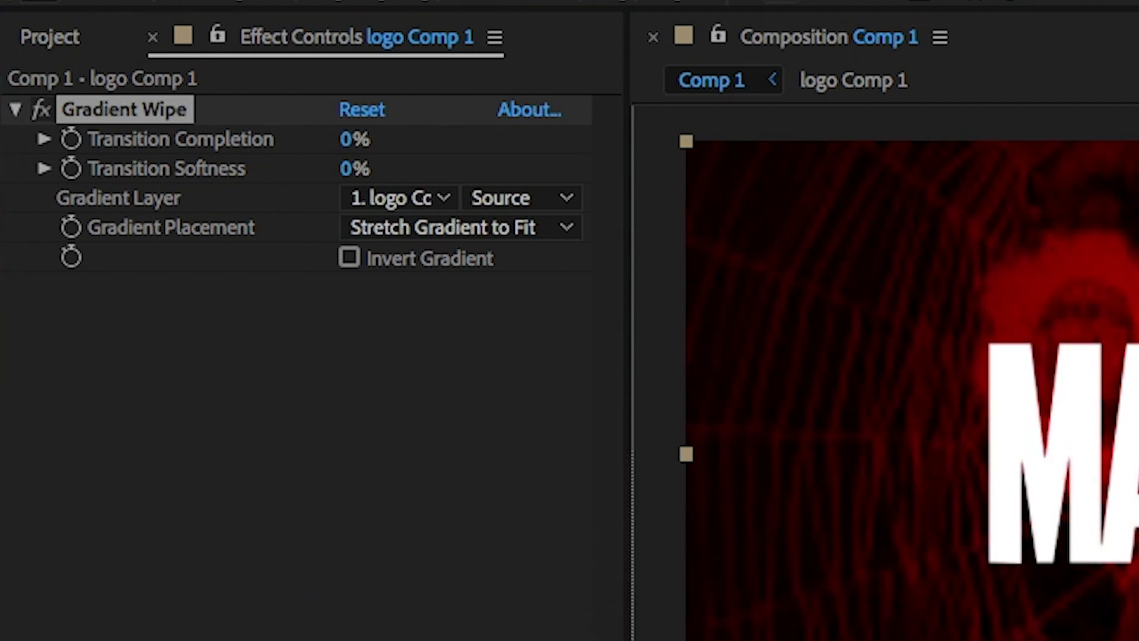
{"action": "left_click", "coordinate": [353, 140]}
{"action": "type", "text": "100"}
{"action": "key", "text": "Return"}
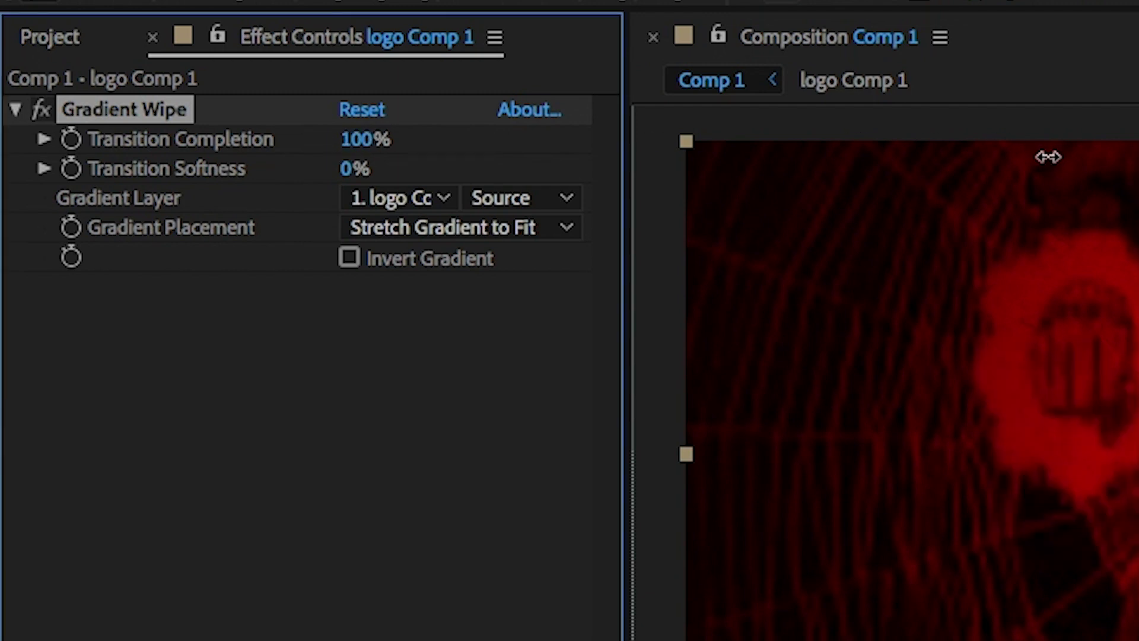
- Set the wipe's Transition Softness to 20% and its gradient layer to [1-60].jpeg
{"action": "left_click", "coordinate": [351, 169]}
{"action": "type", "text": "20"}
{"action": "key", "text": "Return"}
{"action": "left_click", "coordinate": [417, 198]}
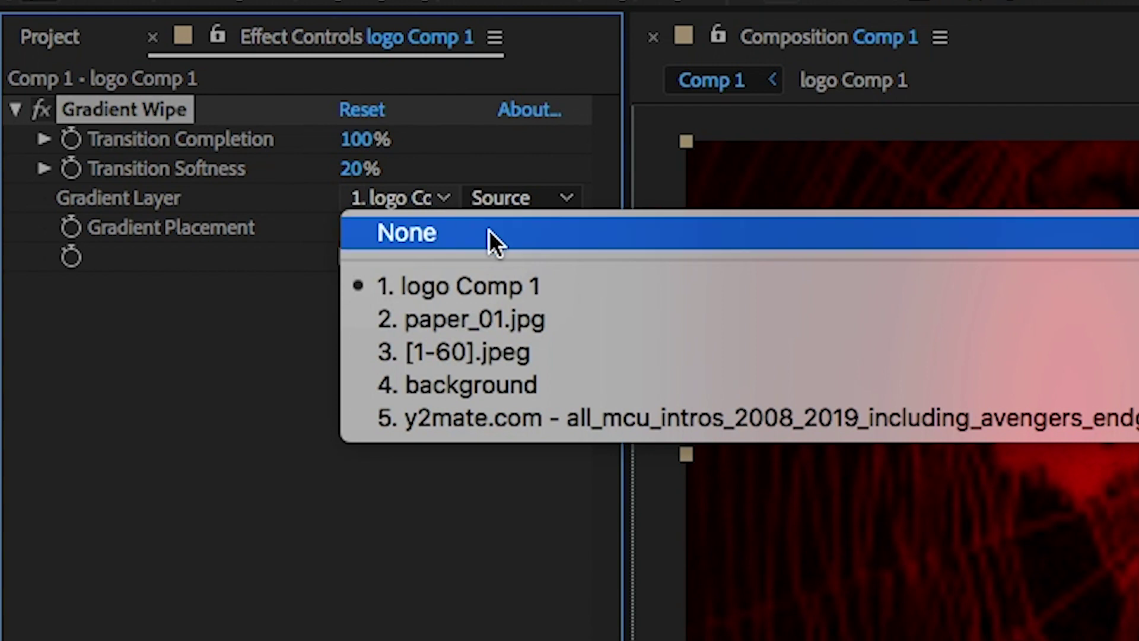
{"action": "left_click", "coordinate": [614, 358]}
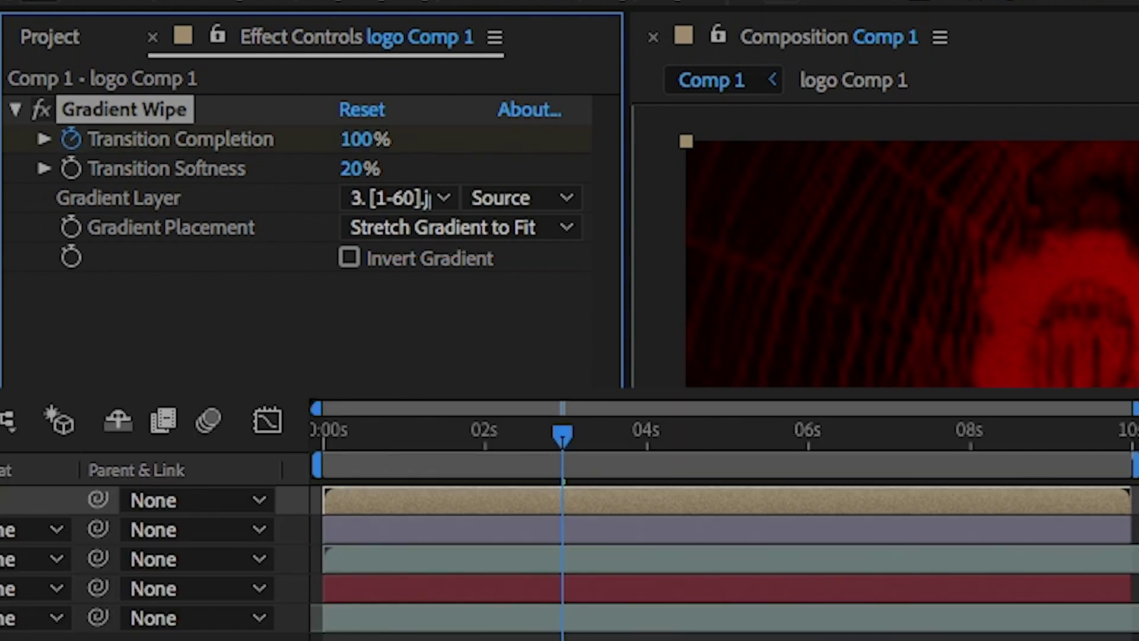
- At about 7 seconds, bring Transition Completion down to 0% and select the collage layer too
{"action": "left_click", "coordinate": [887, 447]}
{"action": "left_click_drag", "start_coordinate": [362, 139], "coordinate": [3, 146]}
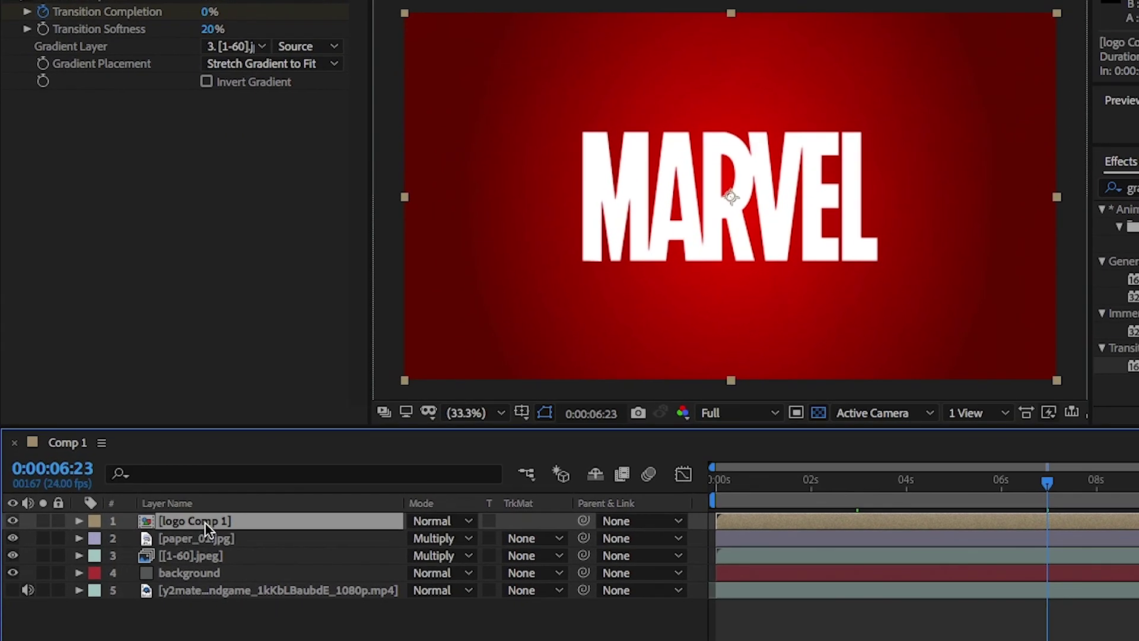
{"action": "left_click", "coordinate": [0, 559]}
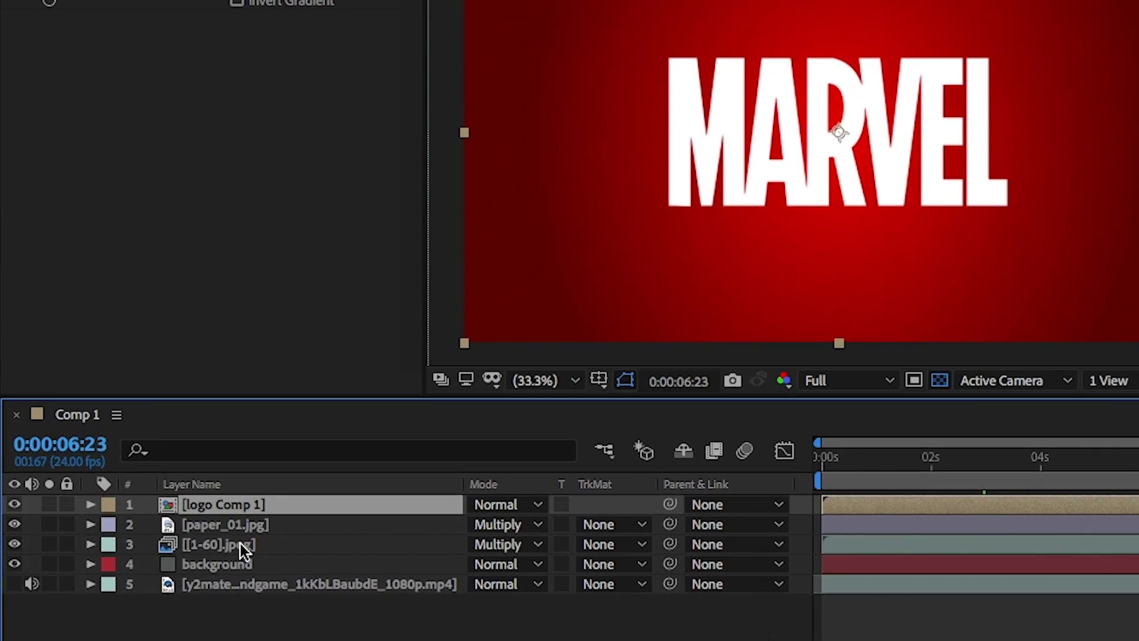
- Duplicate the logo and collage layers and move the [1-60].jpeg copy to layer 2
{"action": "key", "text": "ctrl+d"}
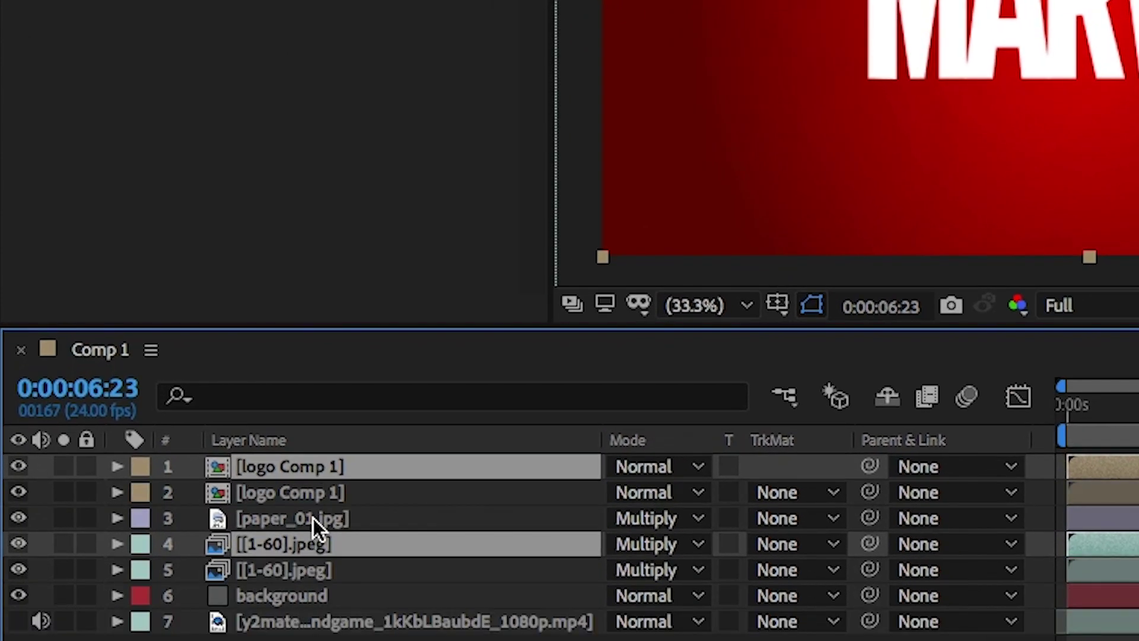
{"action": "left_click", "coordinate": [314, 527]}
{"action": "left_click_drag", "start_coordinate": [311, 542], "coordinate": [311, 489]}
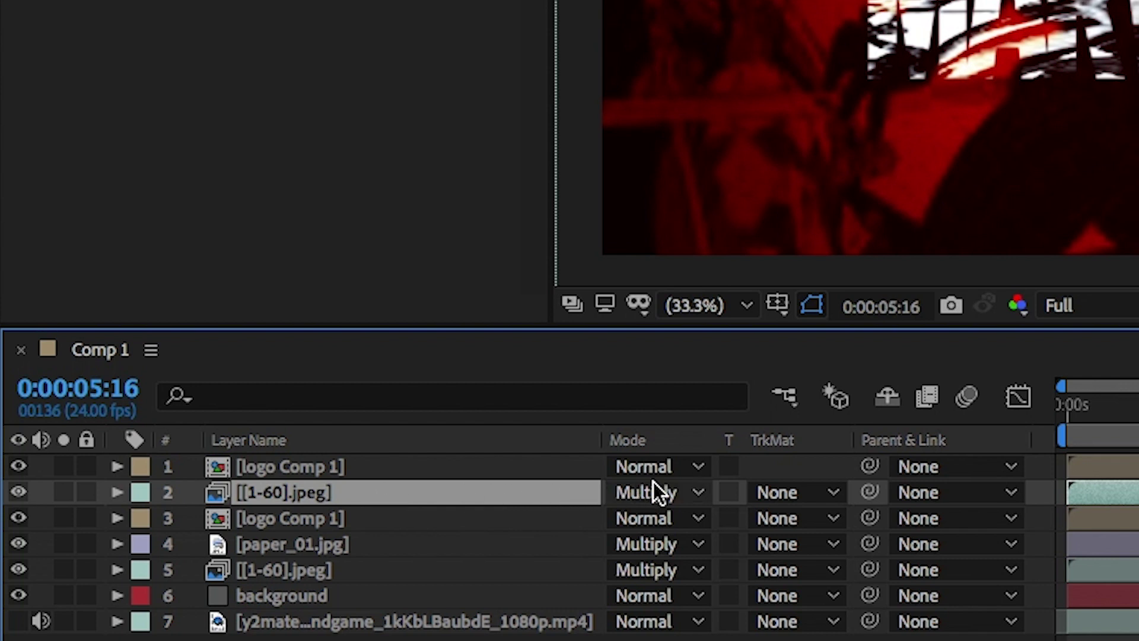
- Set the collage copy to Normal mode with an Alpha Matte, starting slightly earlier
{"action": "left_click", "coordinate": [696, 493]}
{"action": "left_click", "coordinate": [697, 521]}
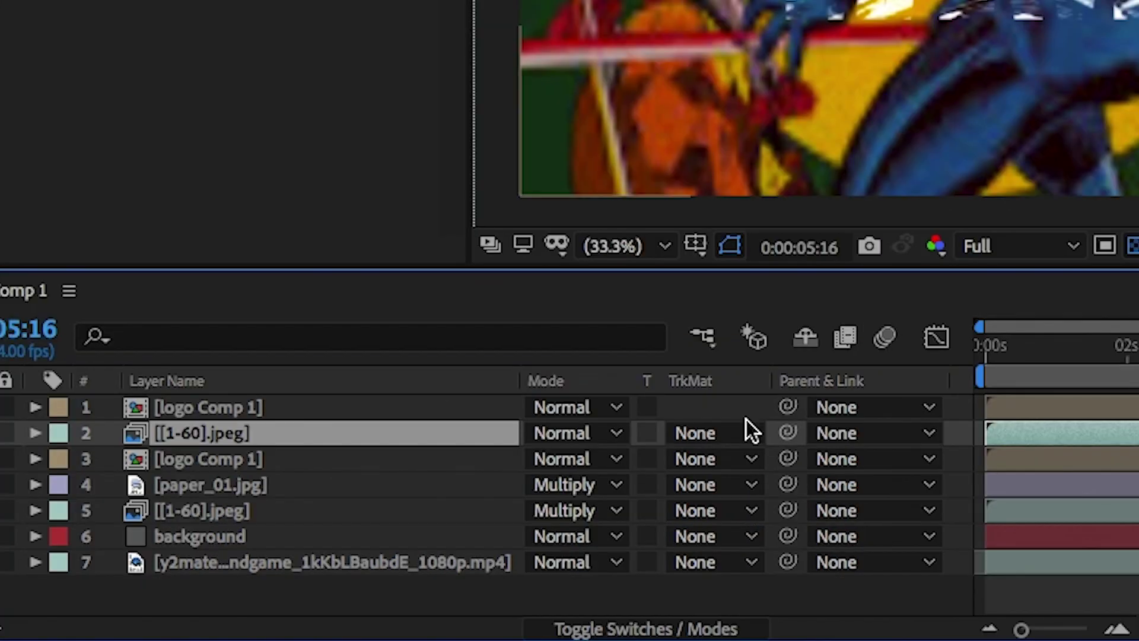
{"action": "left_click", "coordinate": [750, 433]}
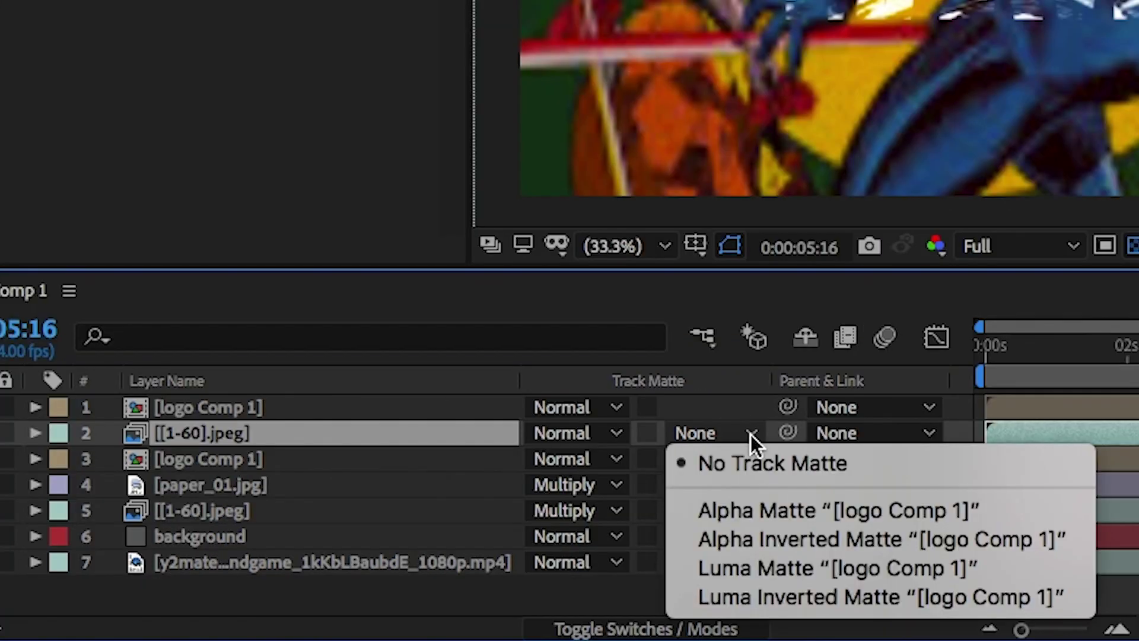
{"action": "left_click", "coordinate": [721, 505]}
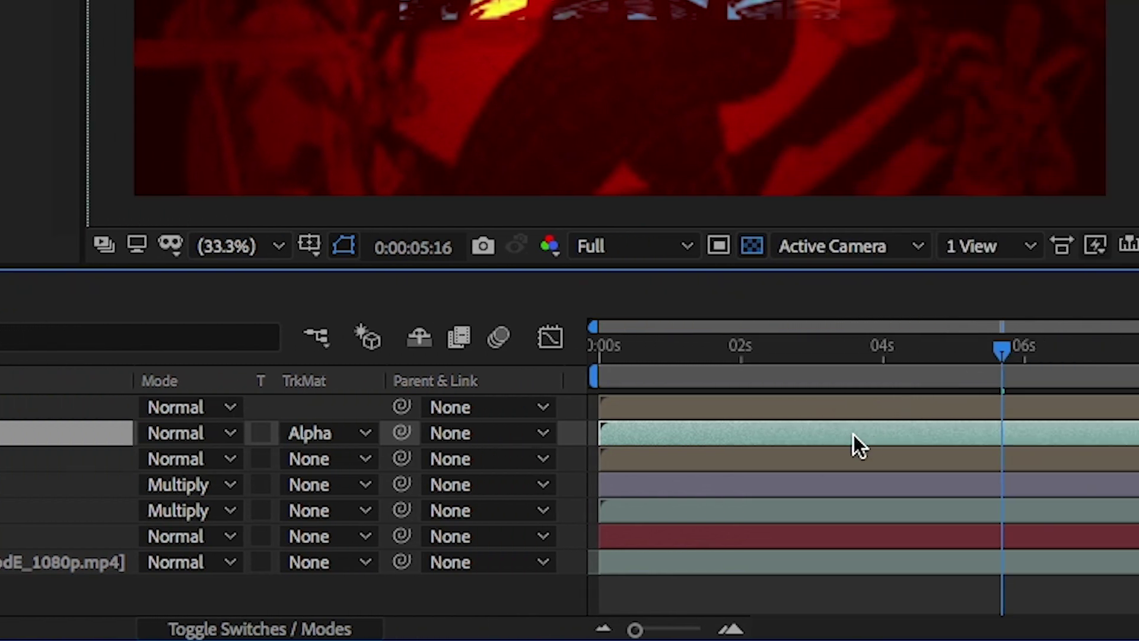
{"action": "left_click_drag", "start_coordinate": [855, 430], "coordinate": [842, 429]}
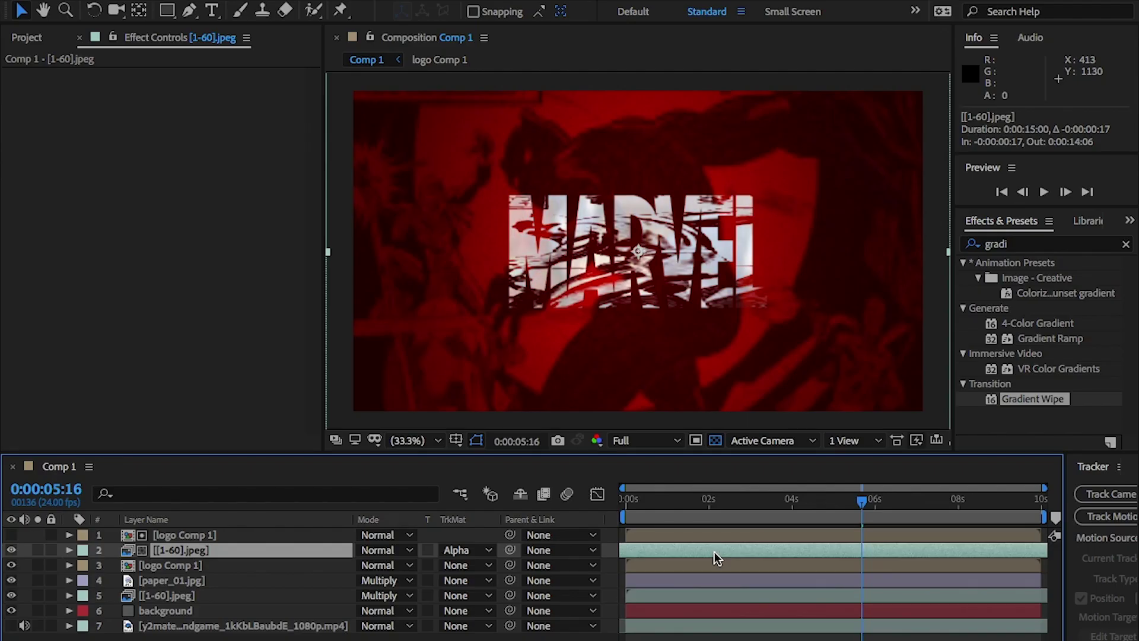
- Move the lower logo Comp 1 layer to the top of the layer stack
{"action": "left_click", "coordinate": [702, 567]}
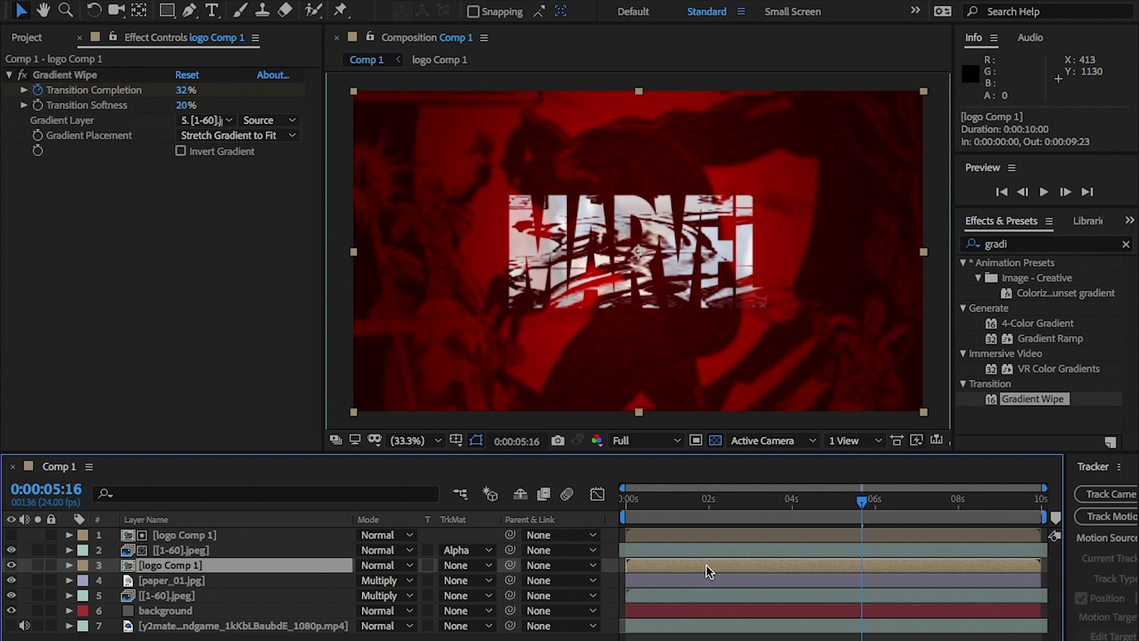
{"action": "left_click_drag", "start_coordinate": [706, 565], "coordinate": [702, 526]}
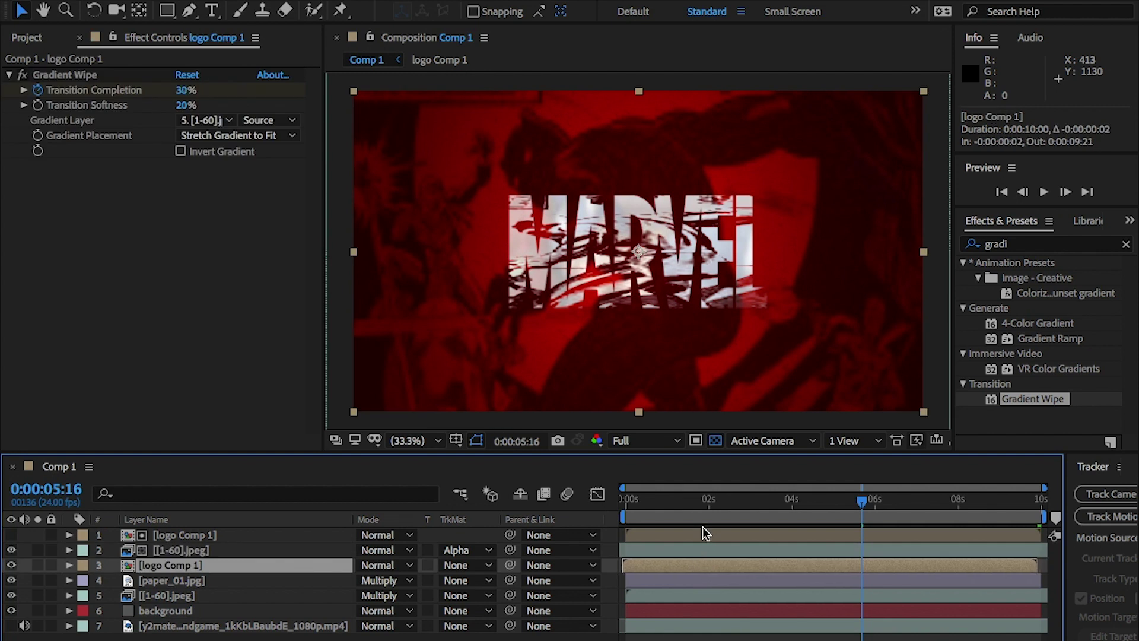
{"action": "key", "text": "ctrl+z"}
{"action": "left_click_drag", "start_coordinate": [213, 561], "coordinate": [216, 532]}
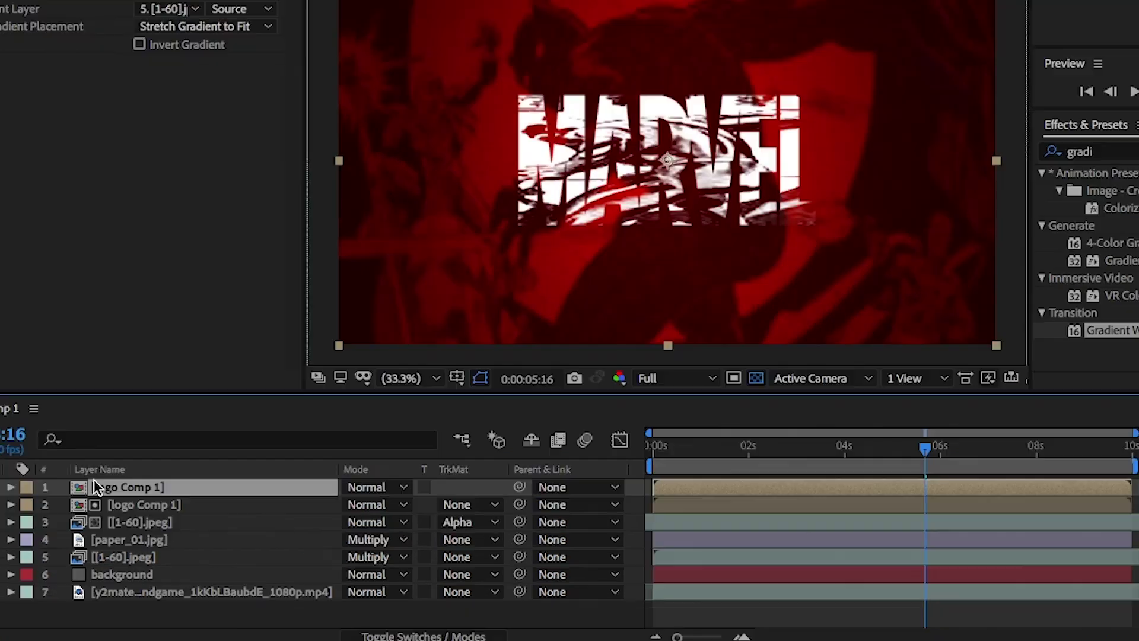
- Shift the Gradient Wipe's first Transition Completion keyframe later, to around 5 seconds
{"action": "left_click", "coordinate": [69, 535]}
{"action": "left_click", "coordinate": [27, 505]}
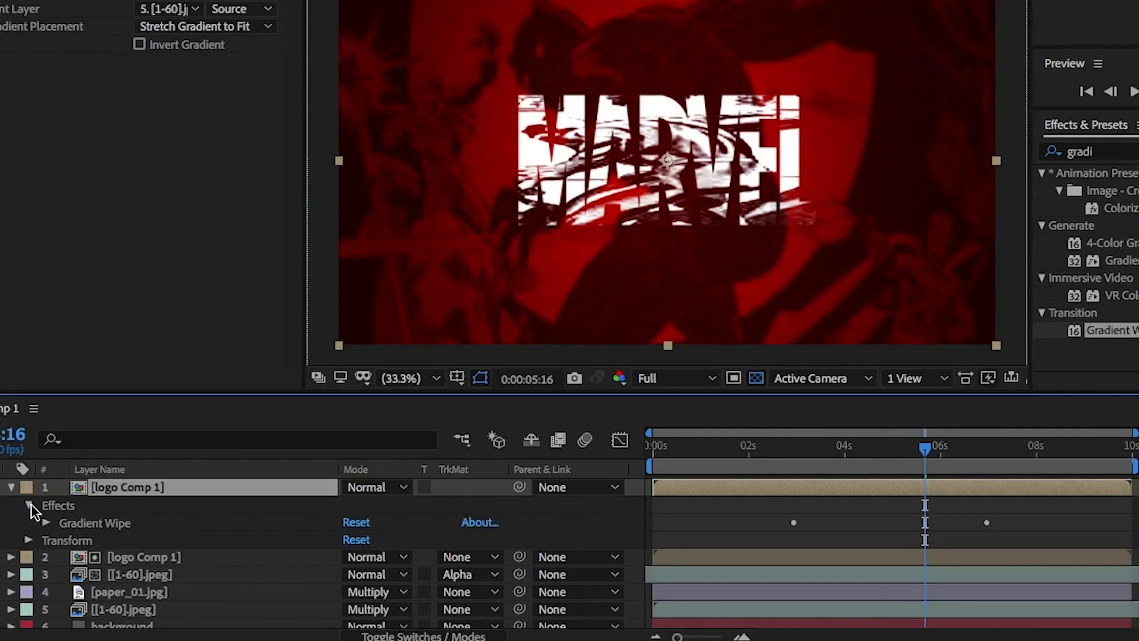
{"action": "left_click", "coordinate": [48, 518]}
{"action": "left_click", "coordinate": [893, 446]}
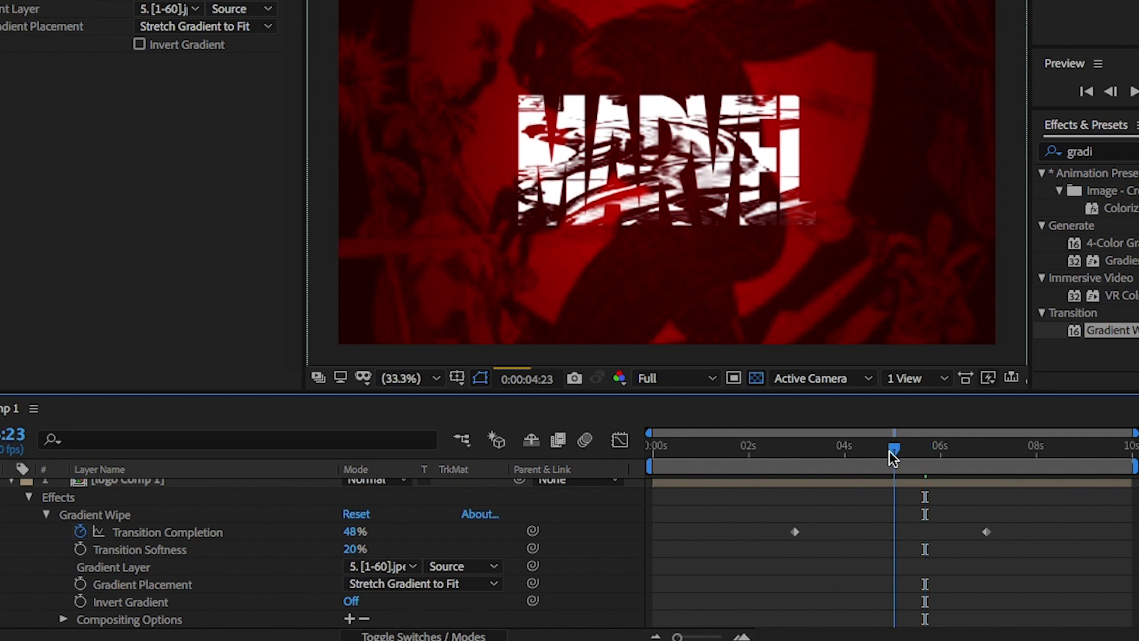
{"action": "left_click", "coordinate": [918, 446]}
{"action": "left_click_drag", "start_coordinate": [795, 532], "coordinate": [888, 537]}
{"action": "left_click", "coordinate": [889, 449]}
- Make all layers except the background and video layers 3D
{"action": "left_click", "coordinate": [11, 480]}
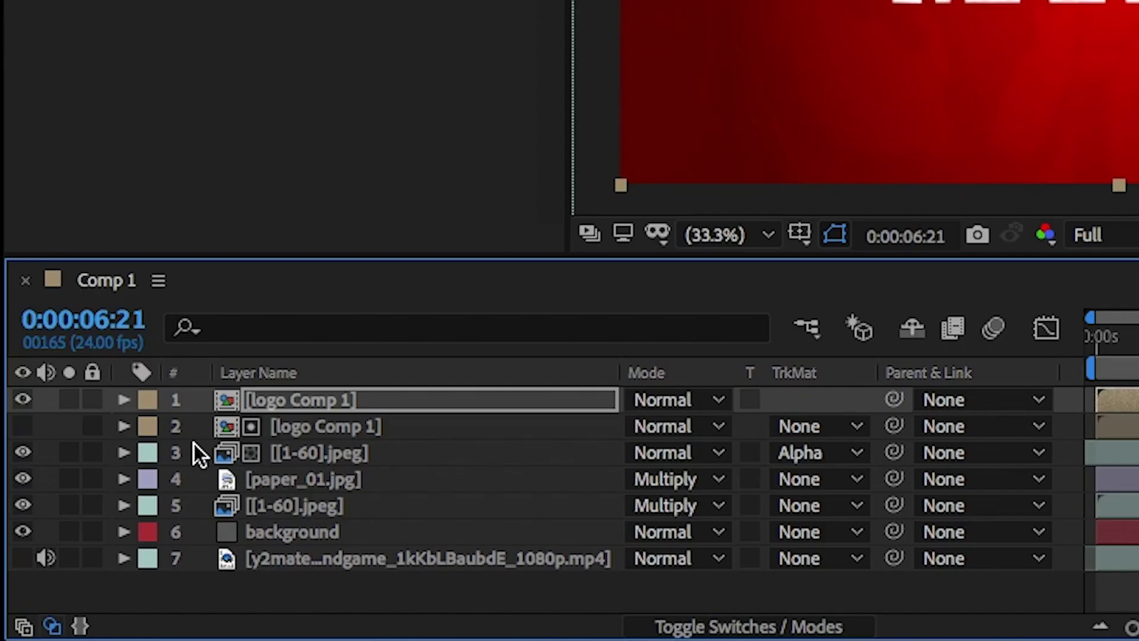
{"action": "left_click", "coordinate": [112, 592], "text": "shift"}
{"action": "left_click", "coordinate": [315, 504], "text": "shift"}
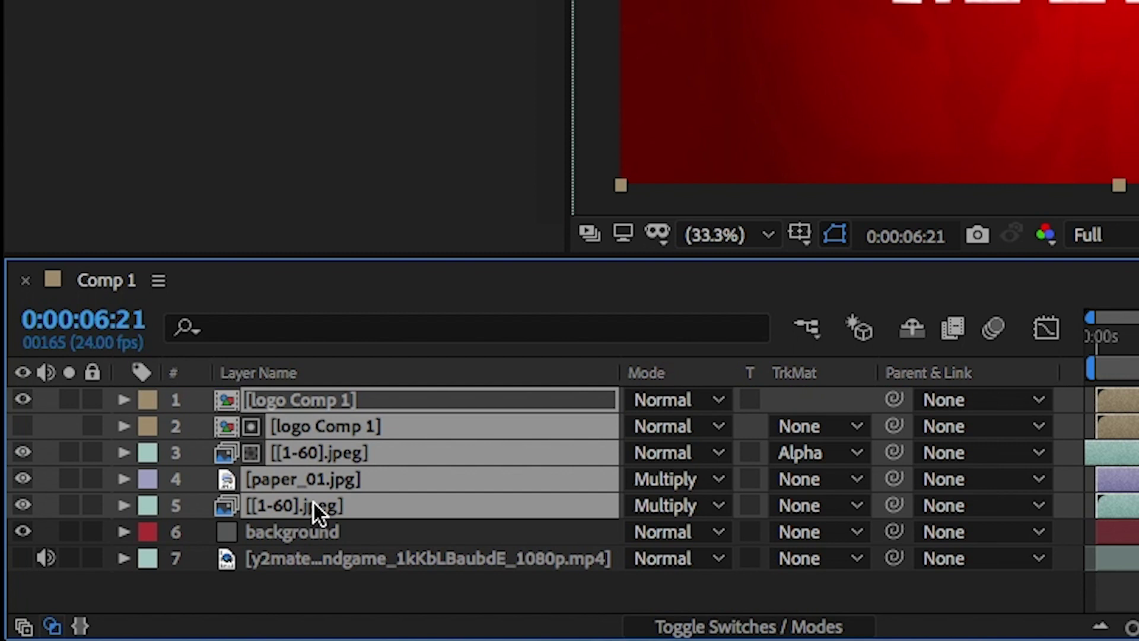
{"action": "left_click", "coordinate": [781, 625]}
{"action": "left_click", "coordinate": [799, 399]}
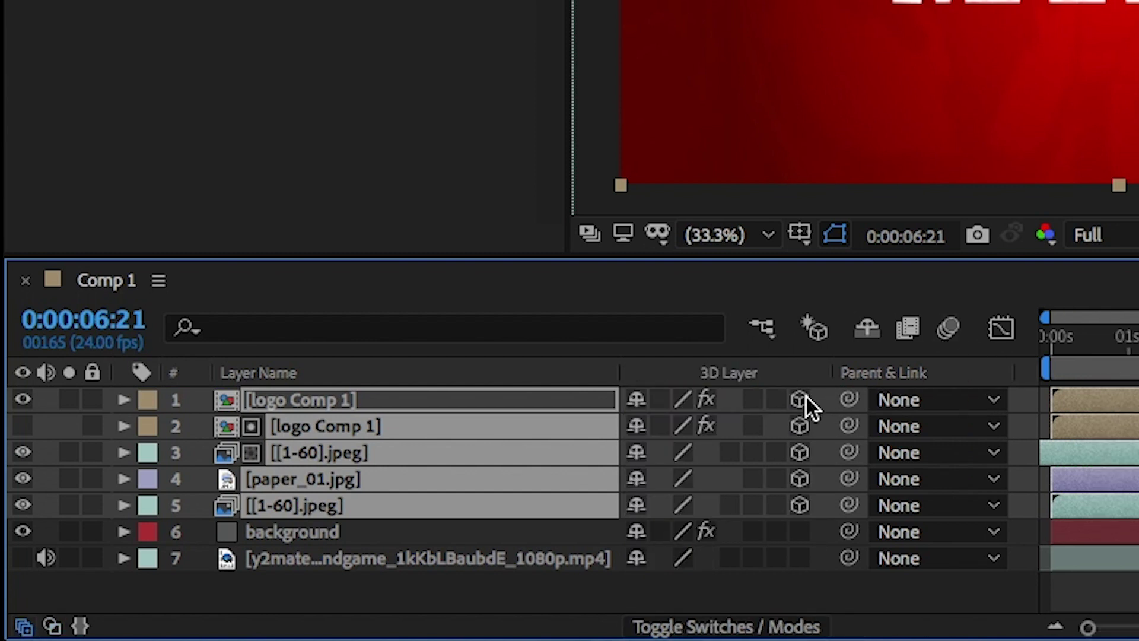
- At 7 seconds, set both logo Comp 1 layers' Position to 960, 540, -500
{"action": "left_click", "coordinate": [347, 407]}
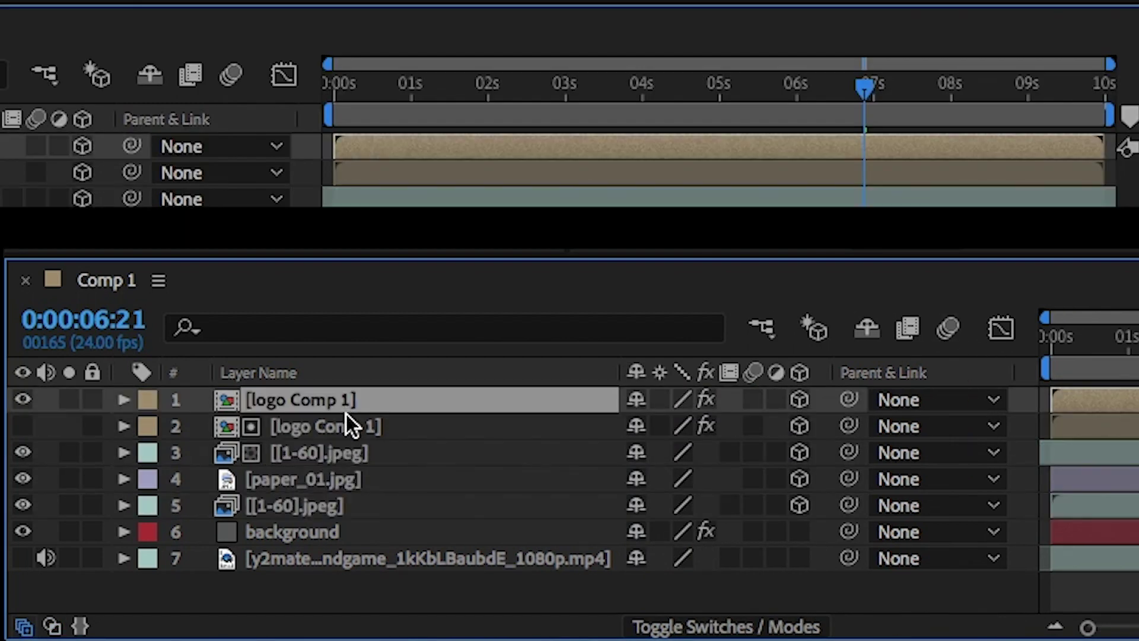
{"action": "left_click", "coordinate": [348, 425], "text": "shift"}
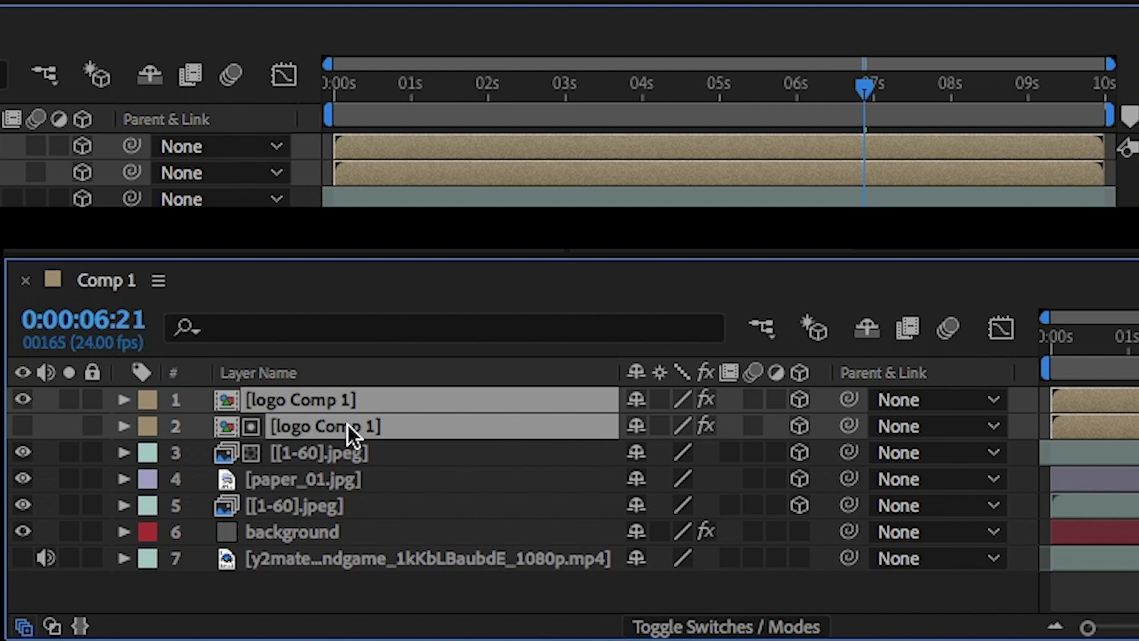
{"action": "left_click_drag", "start_coordinate": [867, 85], "coordinate": [877, 86]}
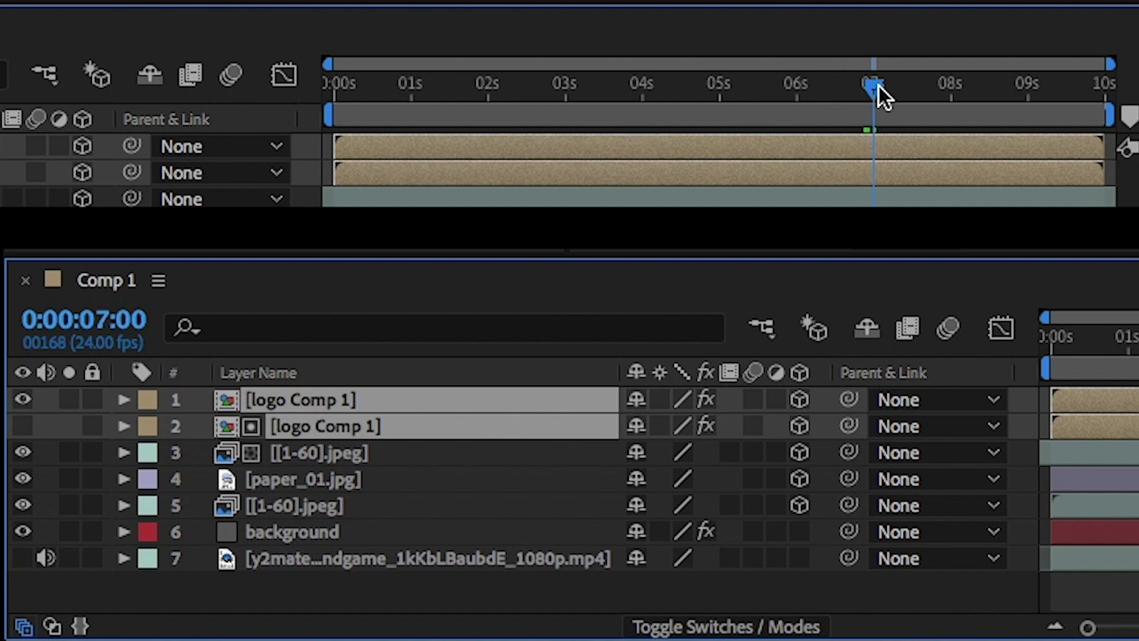
{"action": "key", "text": "p"}
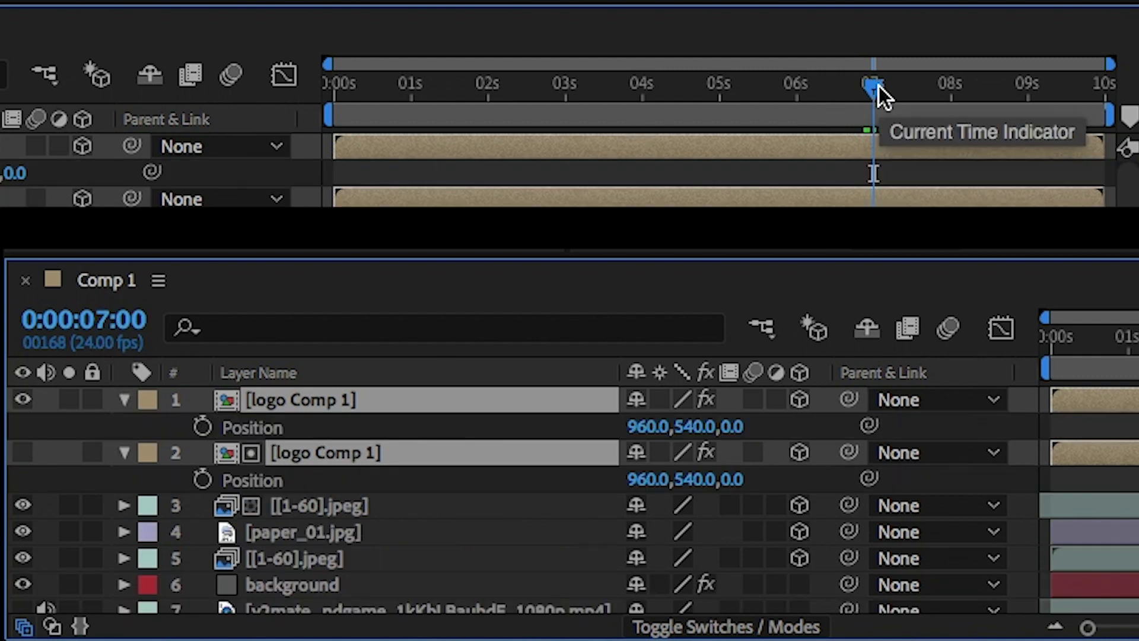
{"action": "left_click", "coordinate": [736, 427]}
{"action": "type", "text": "-500"}
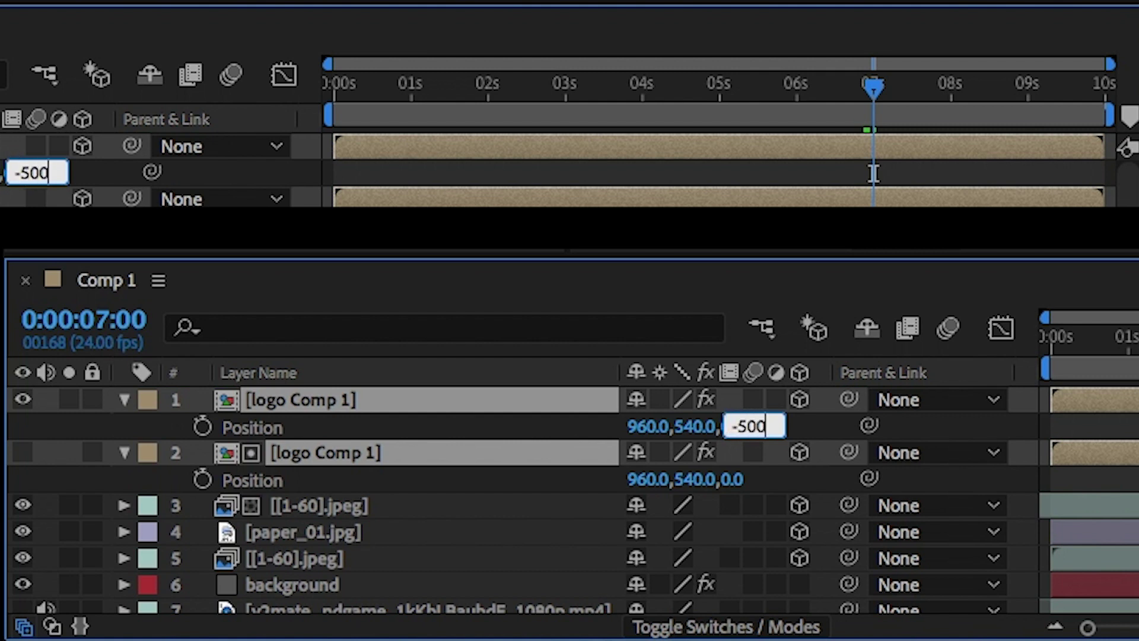
{"action": "key", "text": "Return"}
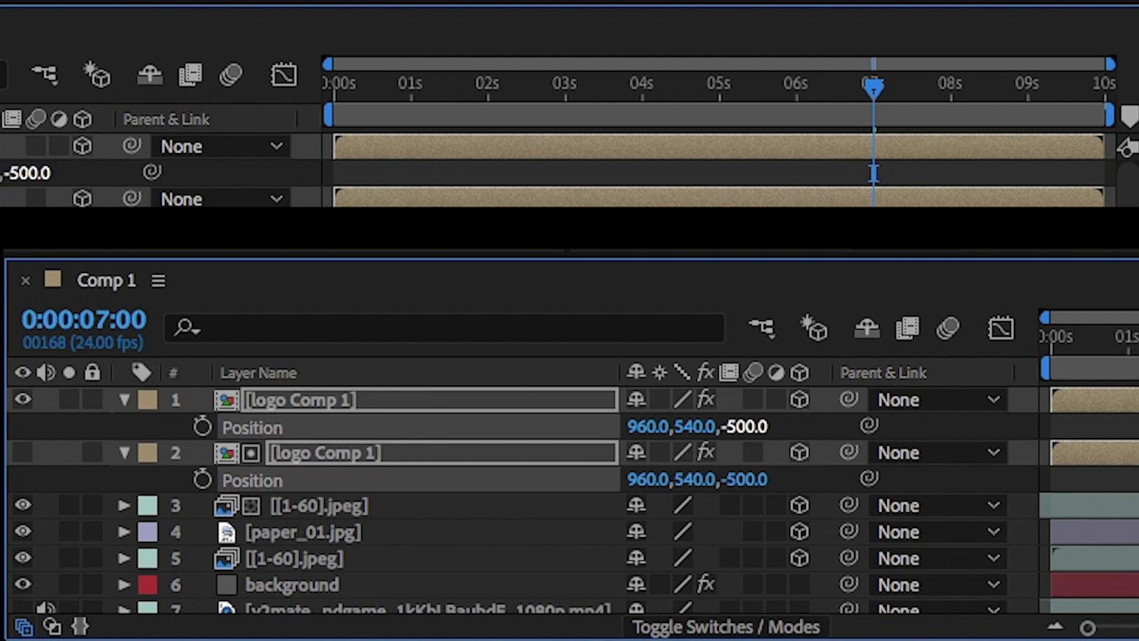
- Add a new camera layer, Camera 1, using the 35mm lens preset
{"action": "key", "text": "p"}
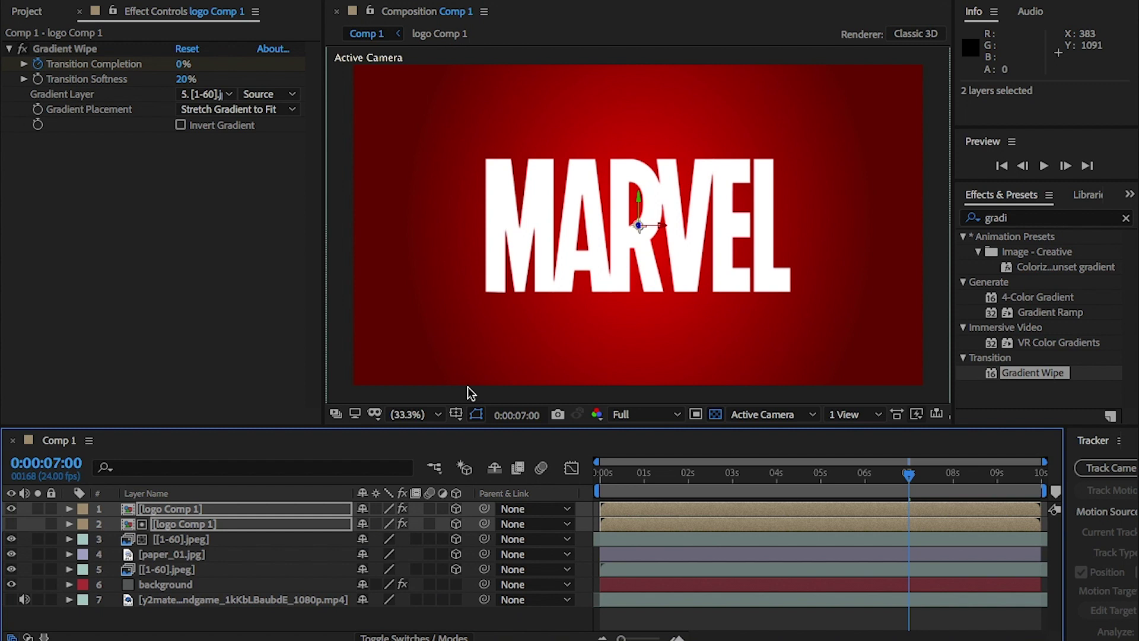
{"action": "left_click_drag", "start_coordinate": [471, 434], "coordinate": [464, 389]}
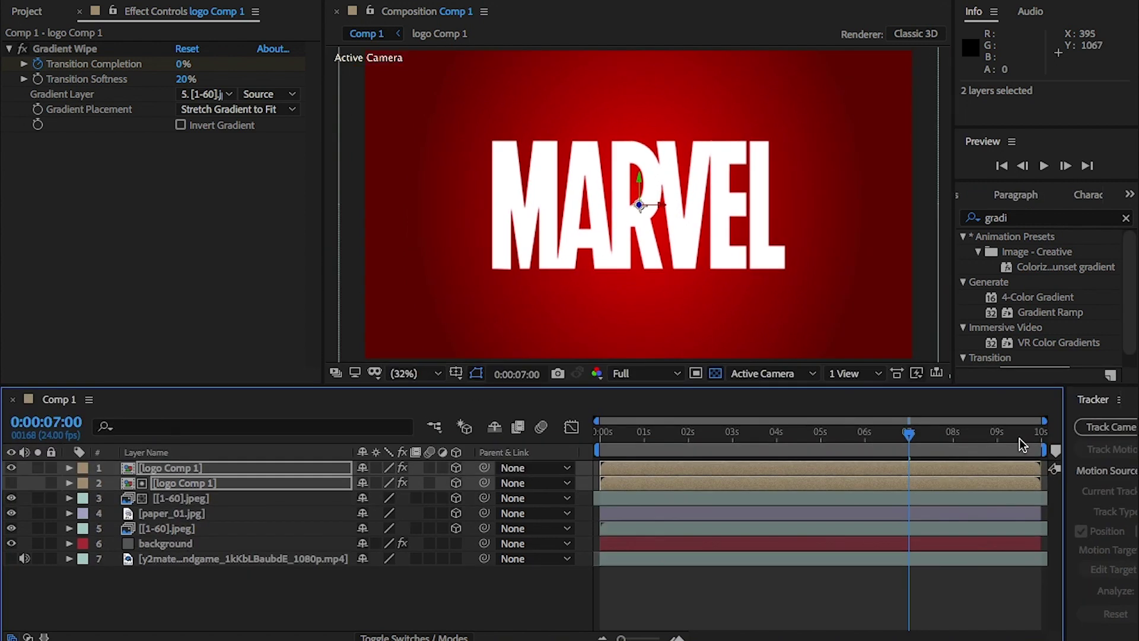
{"action": "left_click_drag", "start_coordinate": [1018, 437], "coordinate": [1061, 437]}
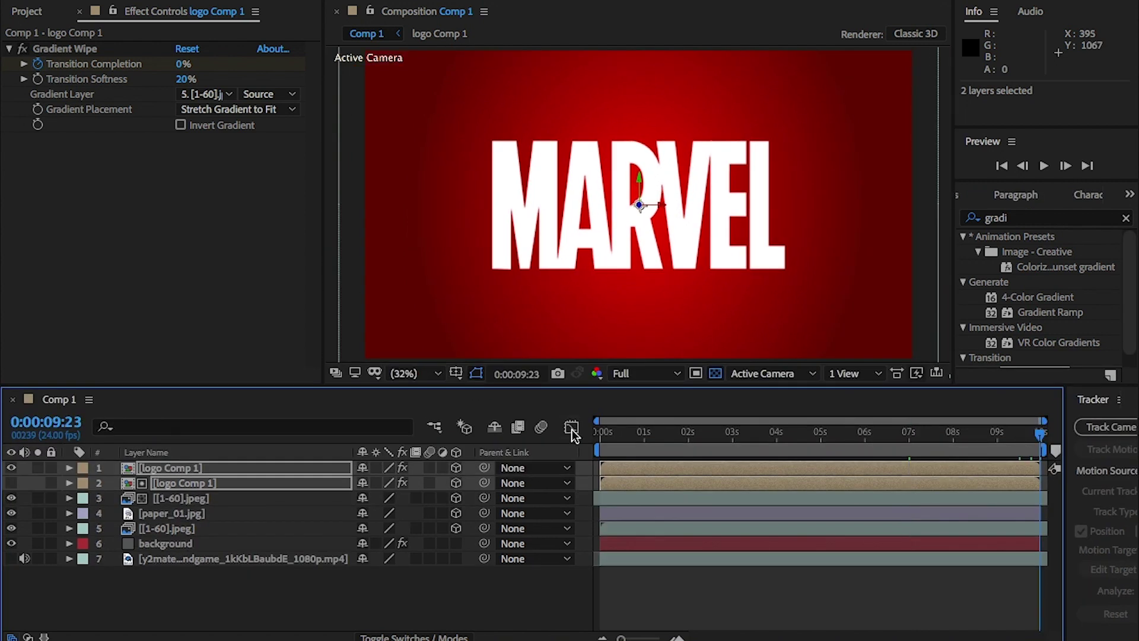
{"action": "right_click", "coordinate": [384, 595]}
{"action": "mouse_move", "coordinate": [451, 451]}
{"action": "left_click", "coordinate": [711, 530]}
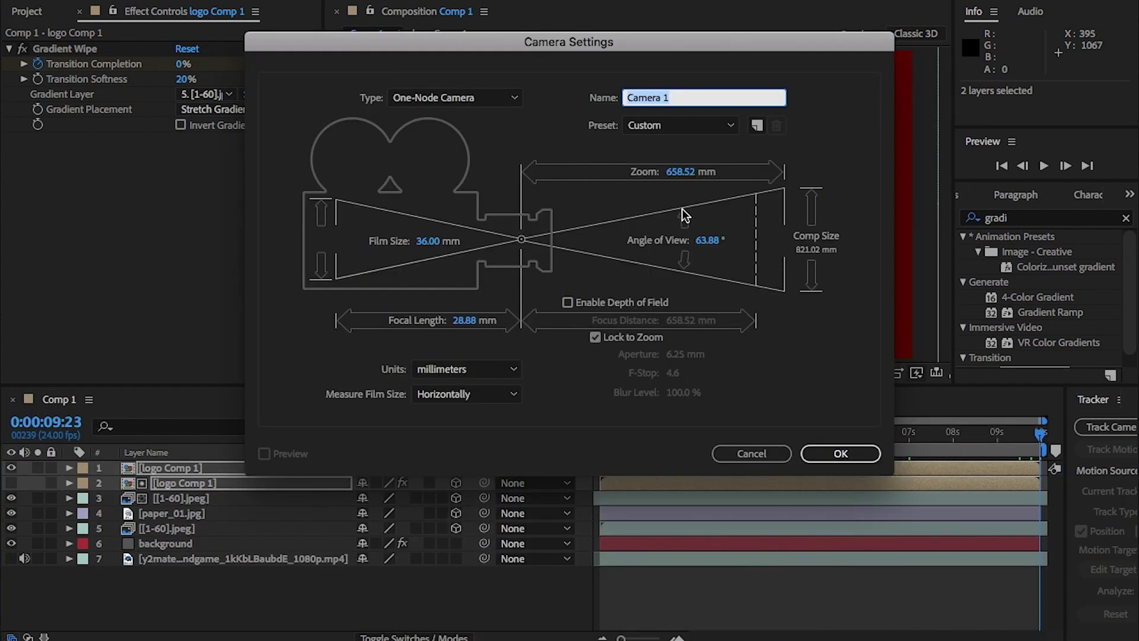
{"action": "left_click", "coordinate": [715, 126]}
{"action": "left_click", "coordinate": [669, 250]}
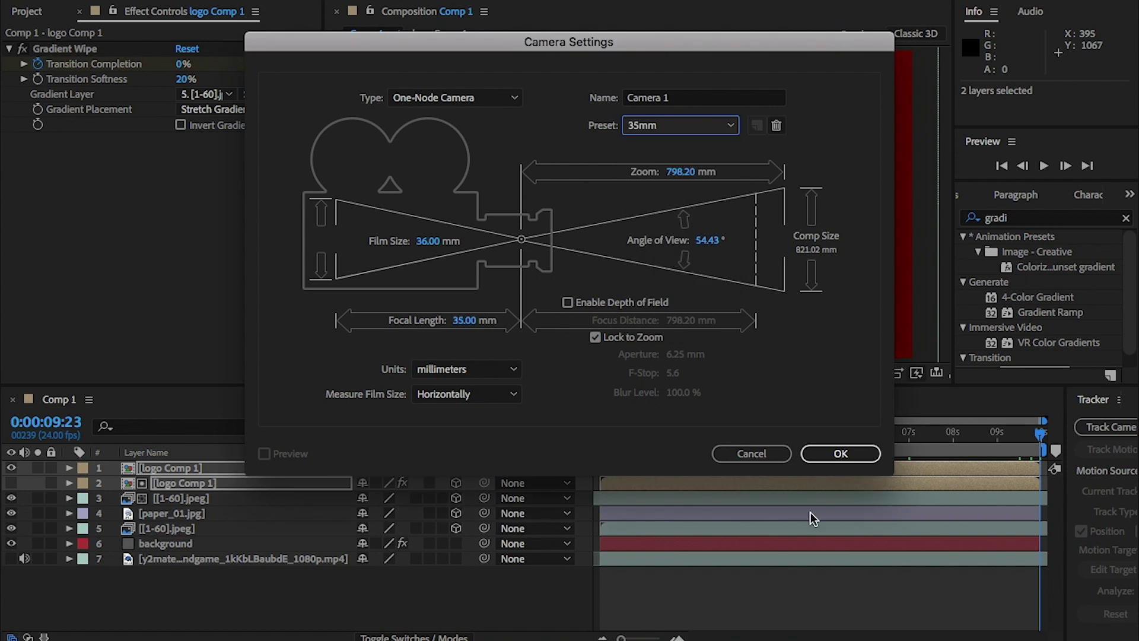
{"action": "left_click", "coordinate": [843, 453]}
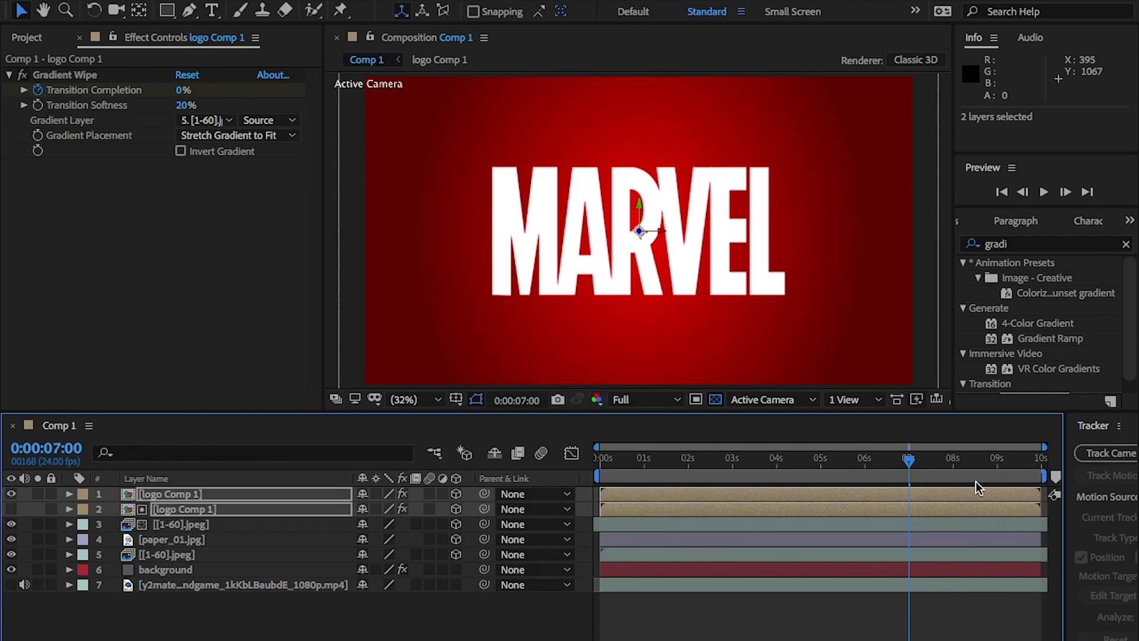
- At the final frame, set Position and Z Rotation keyframes on Camera 1
{"action": "left_click_drag", "start_coordinate": [1019, 464], "coordinate": [1062, 465]}
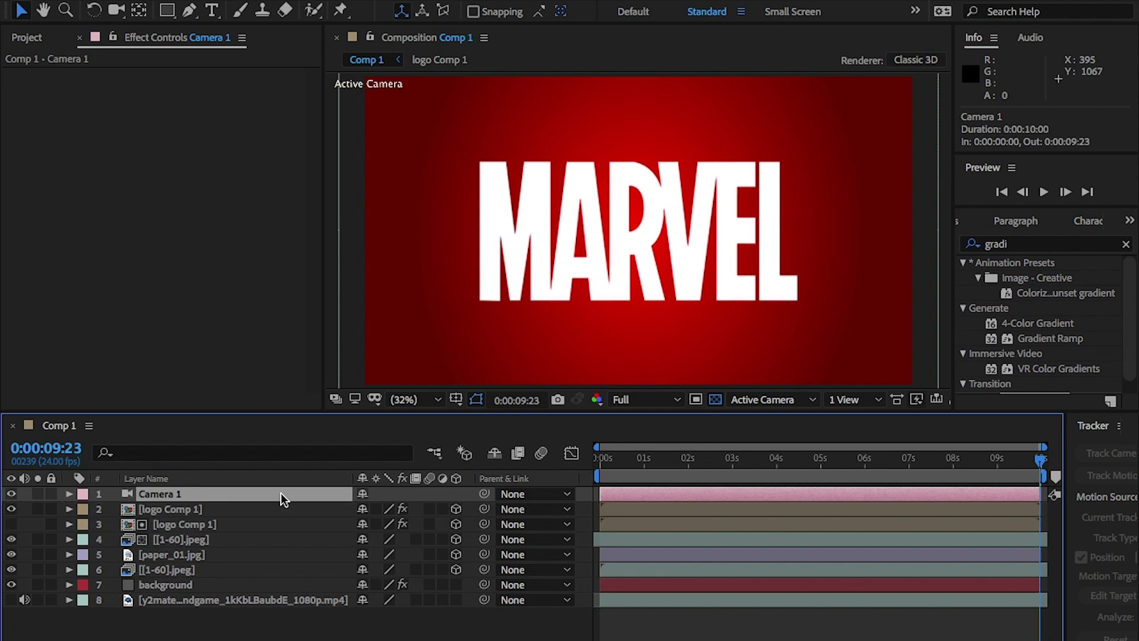
{"action": "key", "text": "p"}
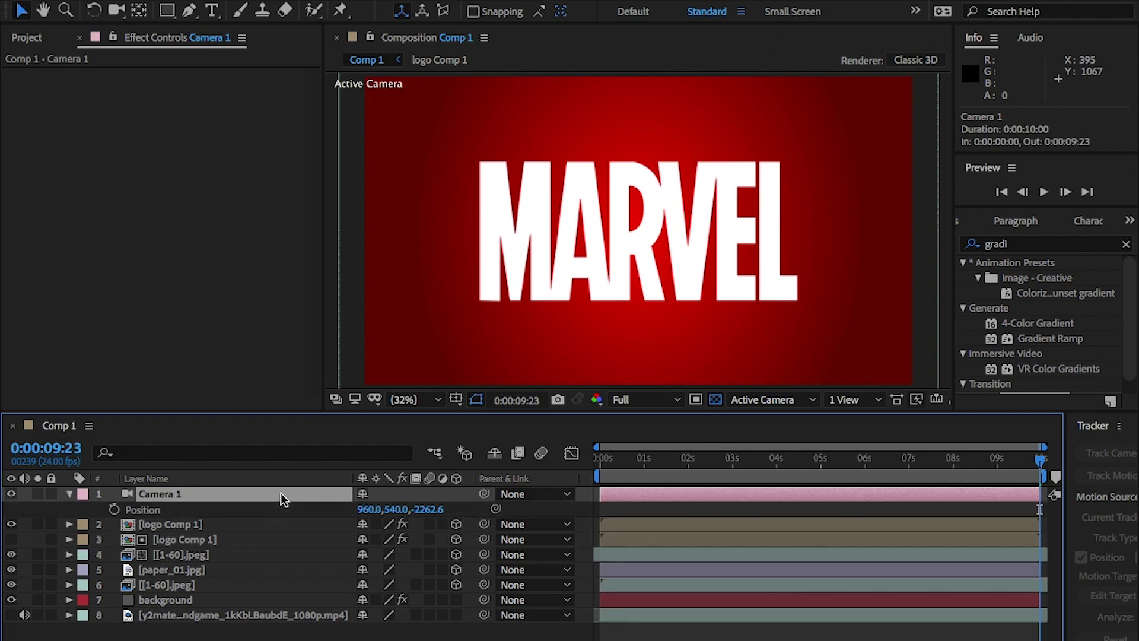
{"action": "left_click", "coordinate": [114, 512]}
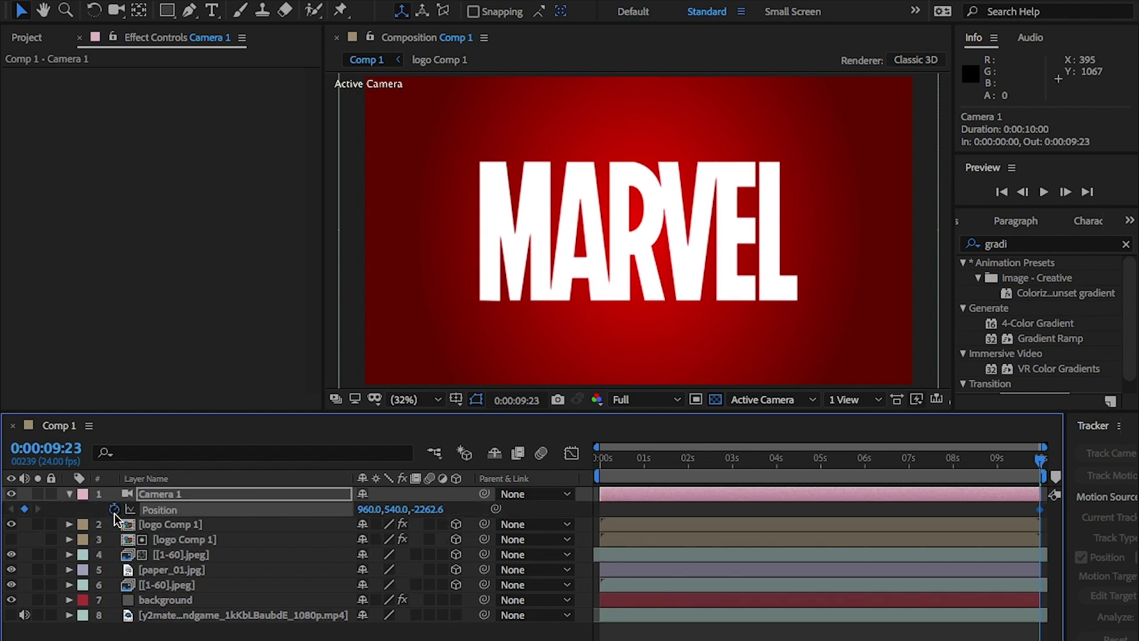
{"action": "key", "text": "r"}
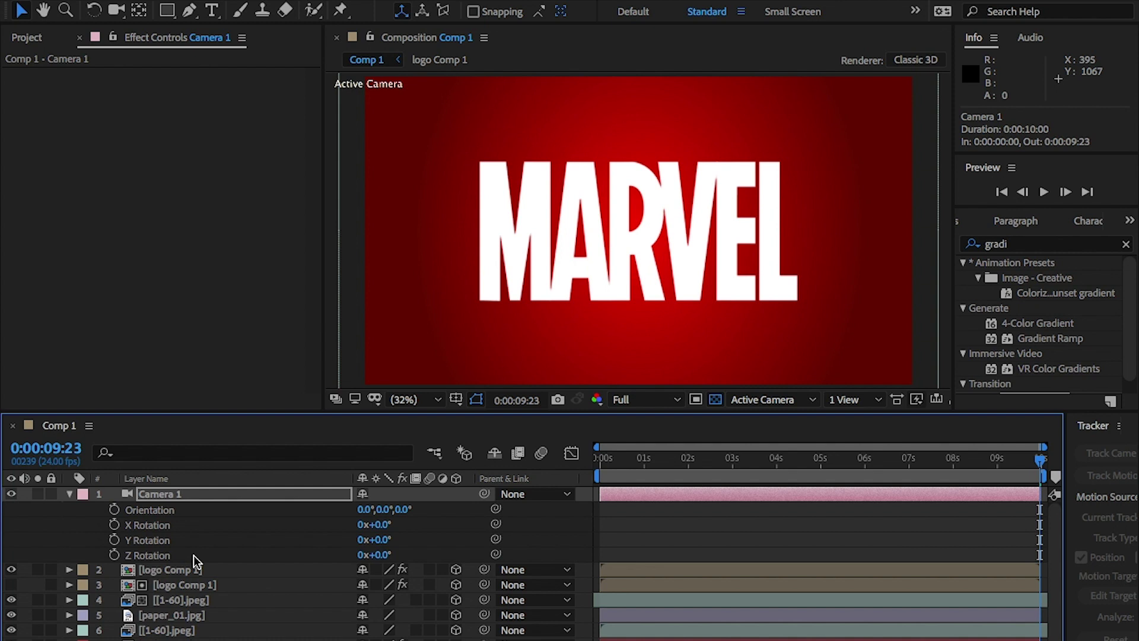
{"action": "left_click", "coordinate": [113, 555]}
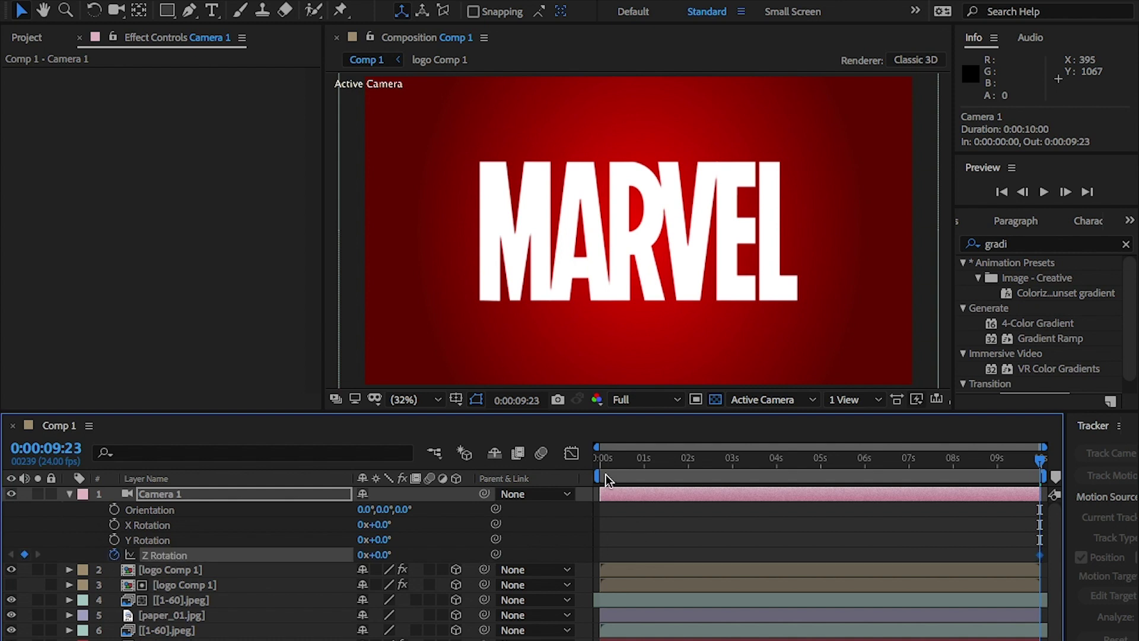
- At the start, set Camera 1's Z Rotation to 30° and show its Position again
{"action": "left_click_drag", "start_coordinate": [607, 475], "coordinate": [595, 462]}
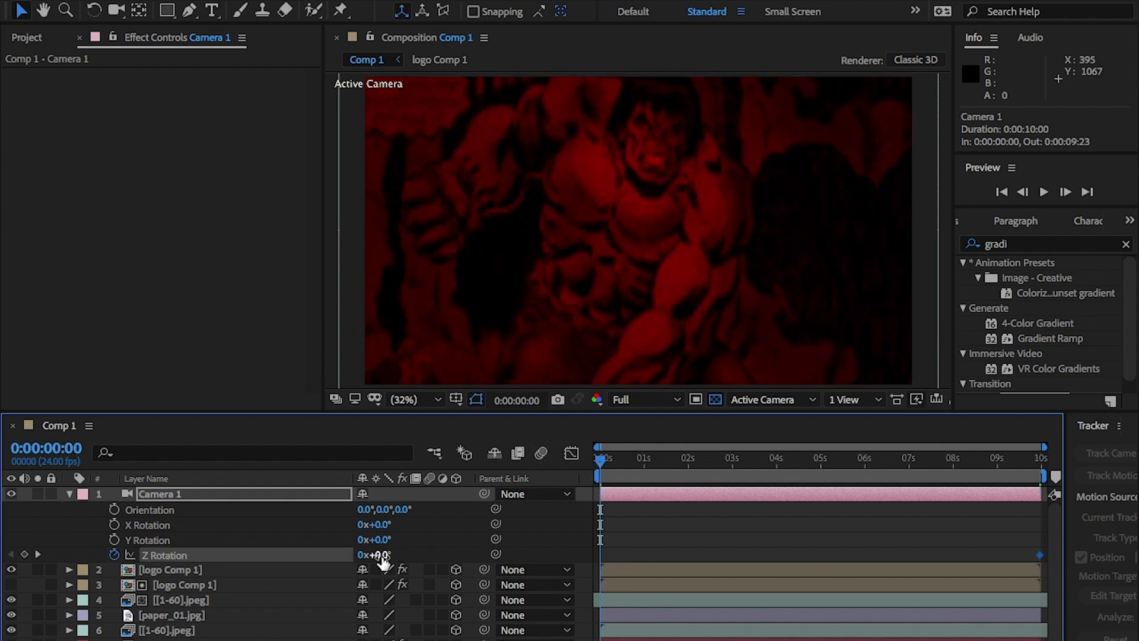
{"action": "left_click", "coordinate": [379, 555]}
{"action": "type", "text": "30"}
{"action": "key", "text": "Return"}
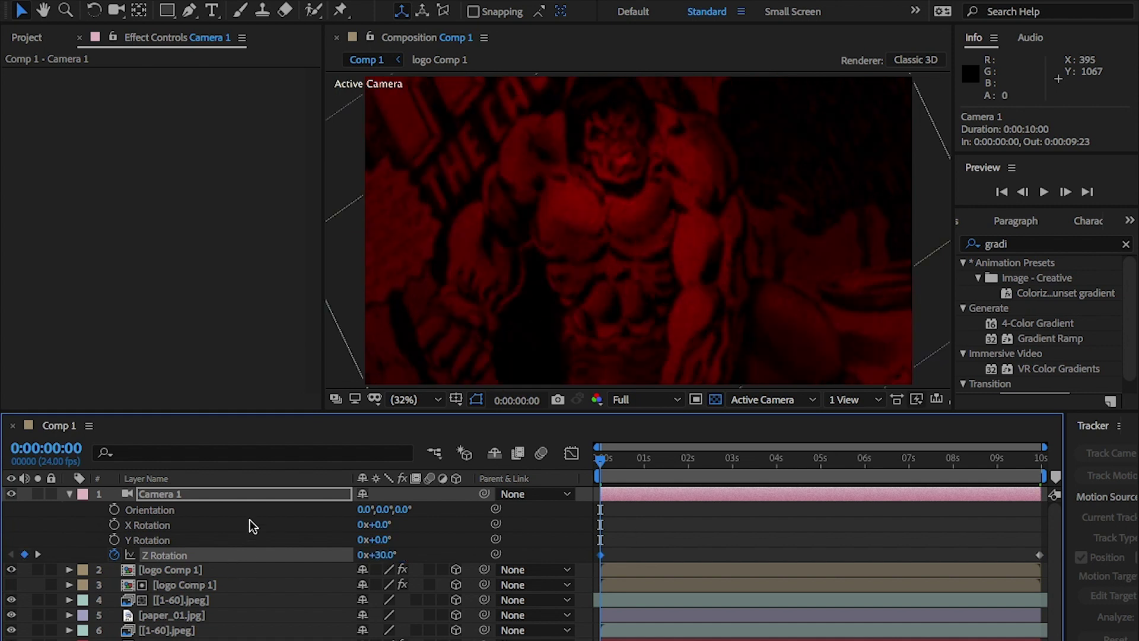
{"action": "left_click", "coordinate": [270, 494]}
{"action": "key", "text": "p"}
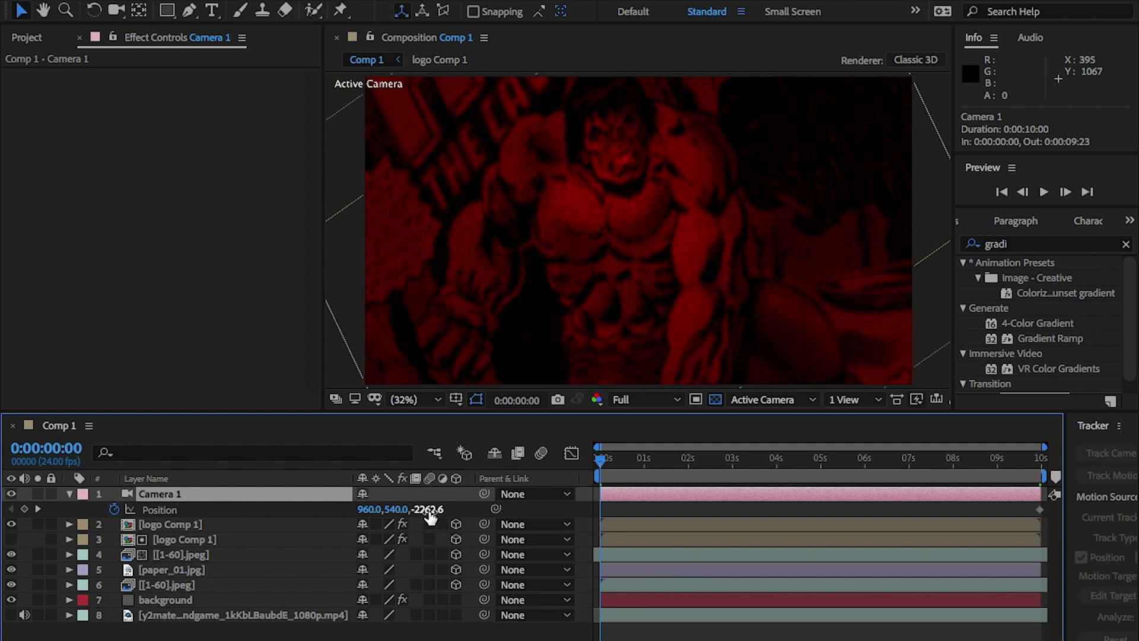
- Keyframe Camera 1's Z Rotation to 0° at 0:00:05:23 and scrub to check the rotation
{"action": "key", "text": "r"}
{"action": "left_click_drag", "start_coordinate": [913, 472], "coordinate": [866, 477]}
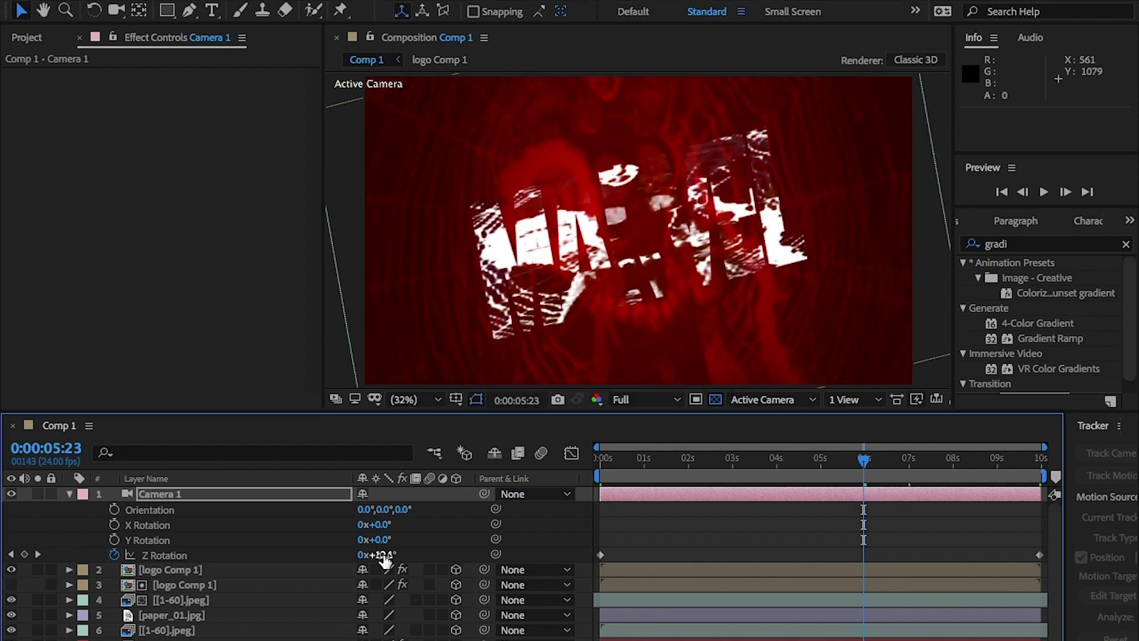
{"action": "left_click", "coordinate": [380, 554]}
{"action": "type", "text": "0"}
{"action": "key", "text": "Return"}
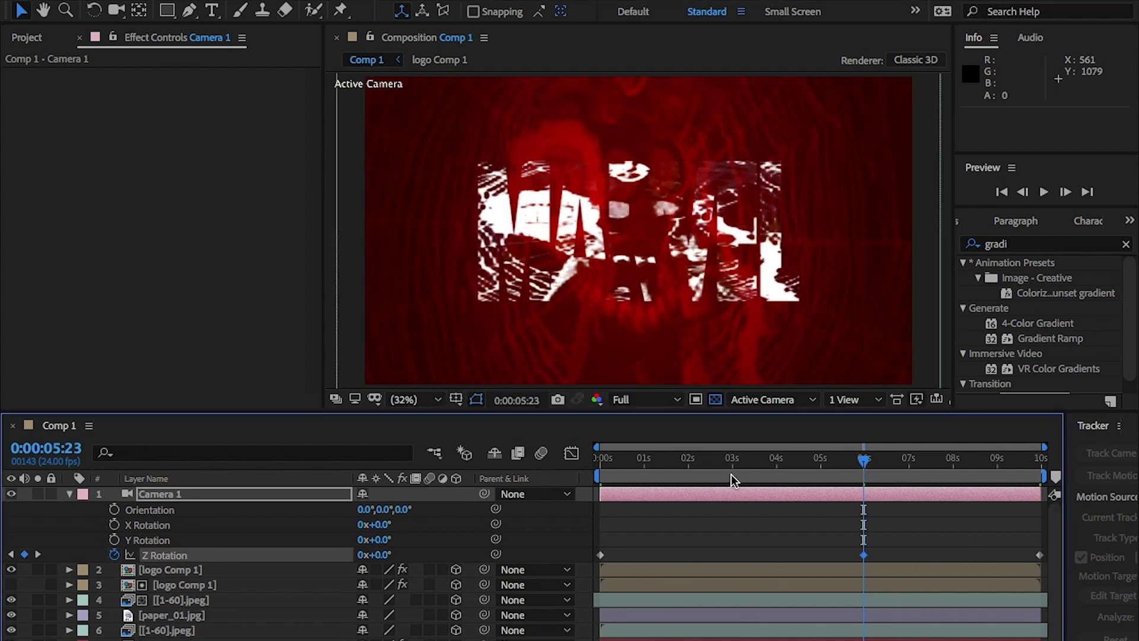
{"action": "left_click_drag", "start_coordinate": [872, 464], "coordinate": [910, 464]}
- Select every keyframe of all eight layers and apply Easy Ease
{"action": "key", "text": "grave"}
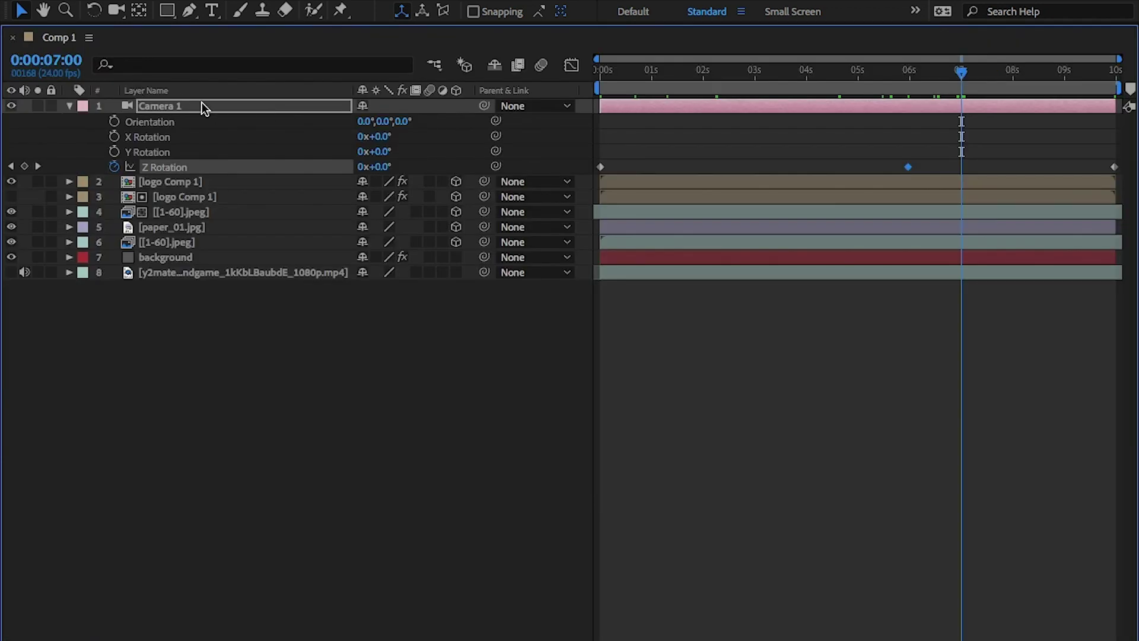
{"action": "left_click", "coordinate": [201, 102]}
{"action": "left_click", "coordinate": [246, 269], "text": "shift"}
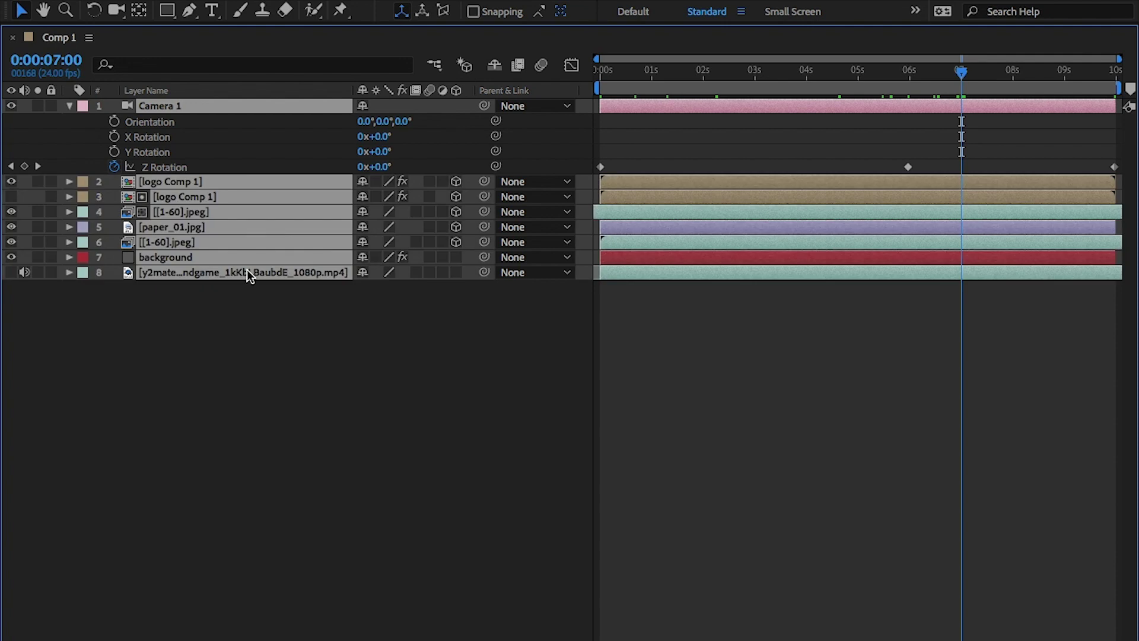
{"action": "key", "text": "u"}
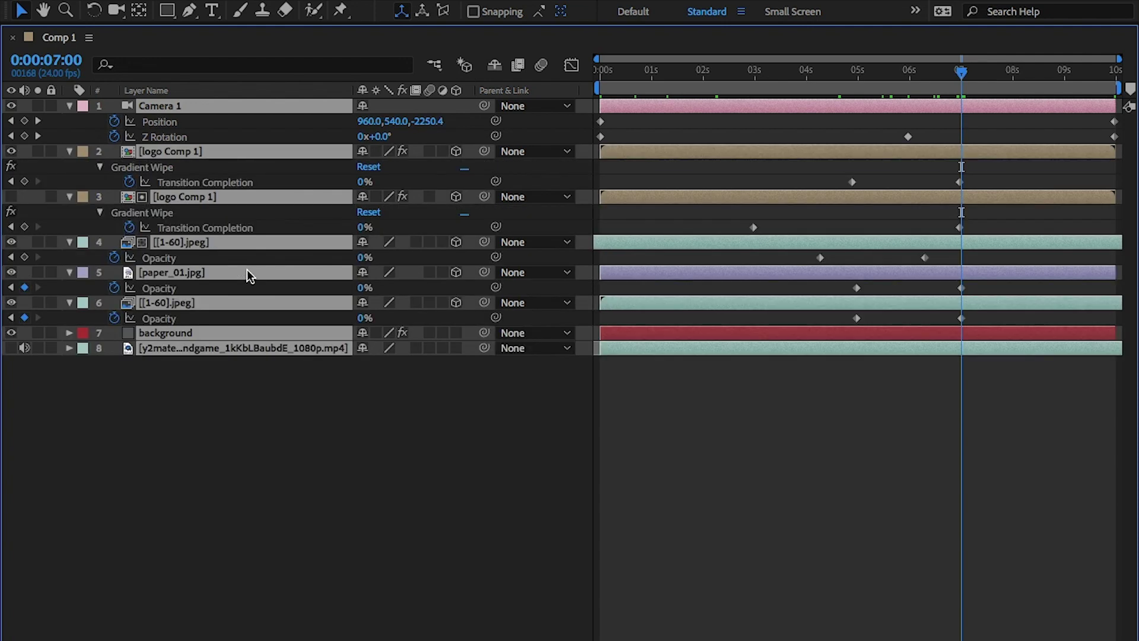
{"action": "left_click_drag", "start_coordinate": [1126, 375], "coordinate": [524, 34]}
{"action": "right_click", "coordinate": [853, 183]}
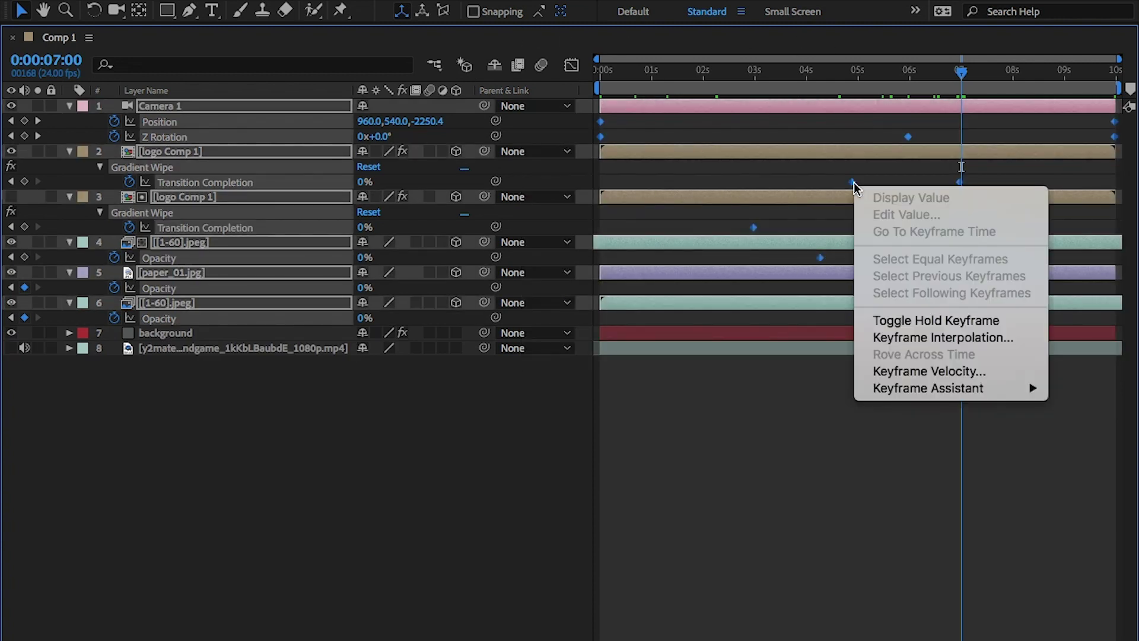
{"action": "mouse_move", "coordinate": [977, 391]}
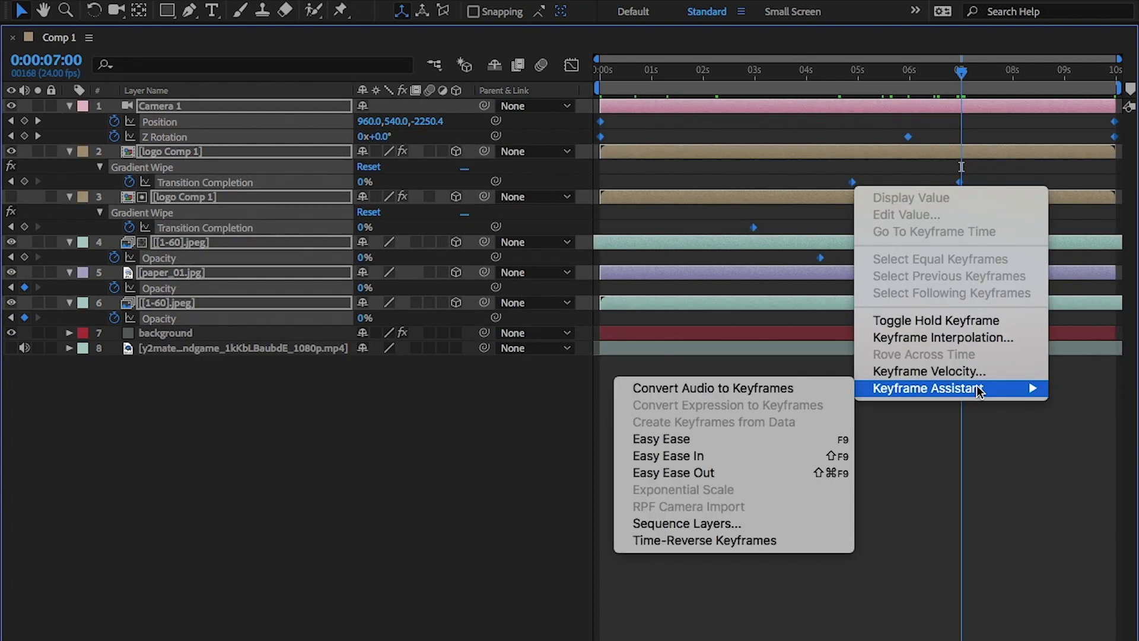
{"action": "left_click", "coordinate": [725, 439]}
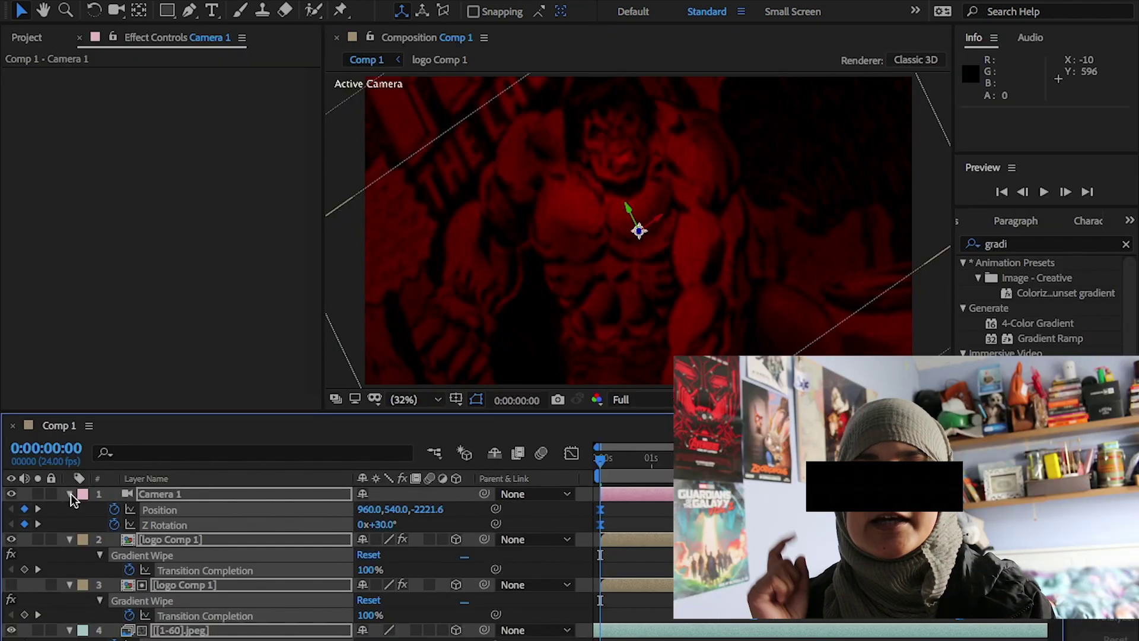
- Collapse the layer property lists and play a preview of Comp 1 with the volume raised
{"action": "left_click", "coordinate": [69, 494], "text": "ctrl"}
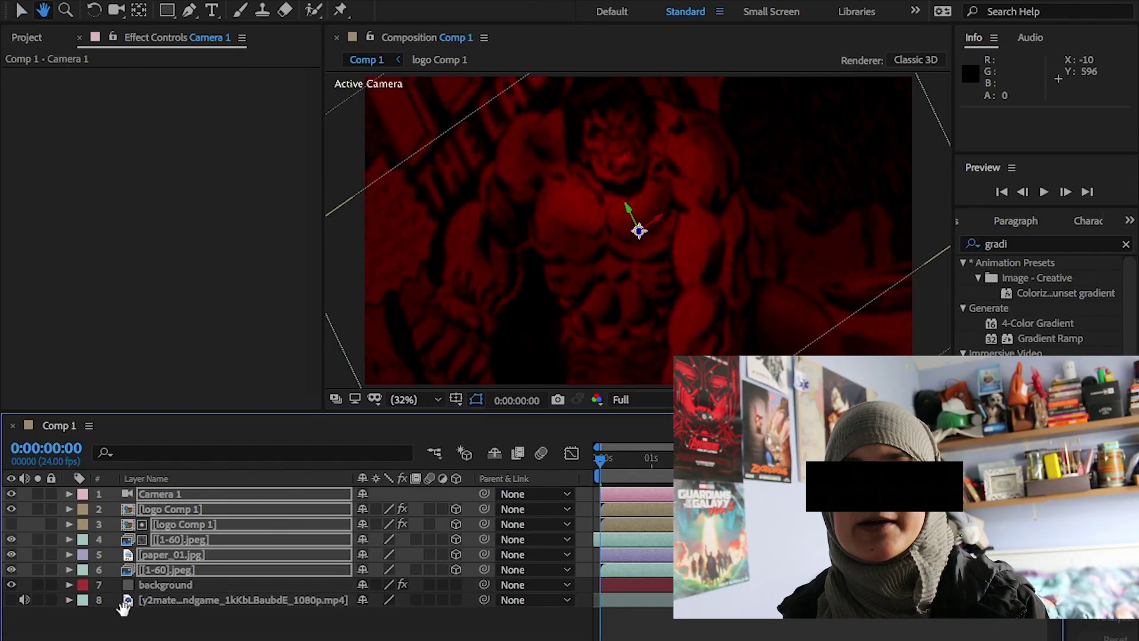
{"action": "key", "text": "space"}
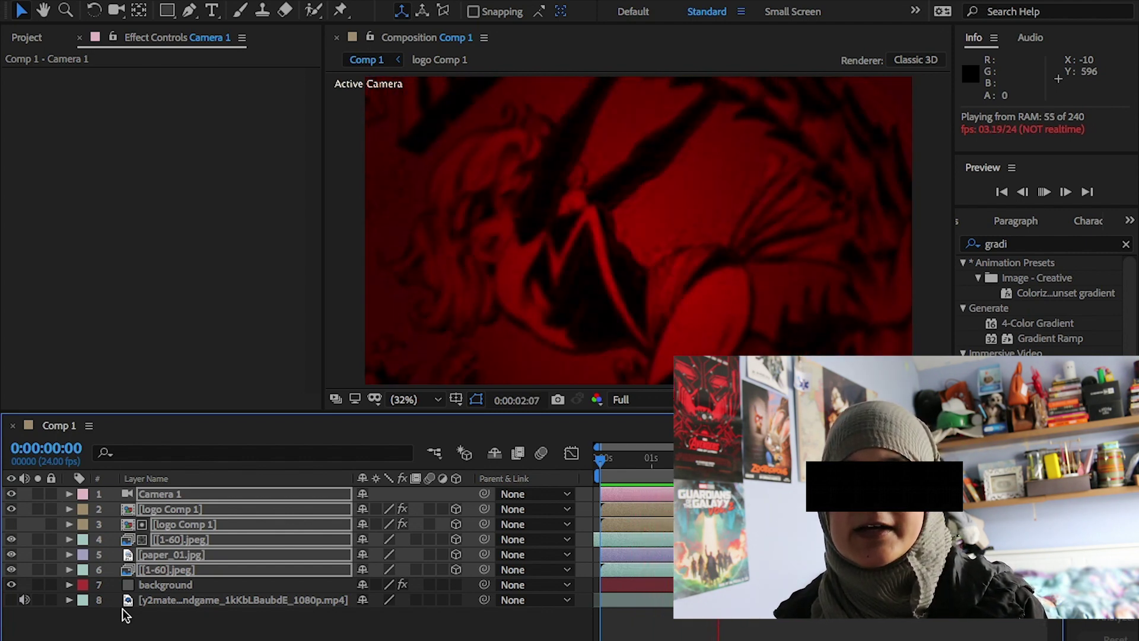
{"action": "key", "text": "XF86AudioRaiseVolume"}
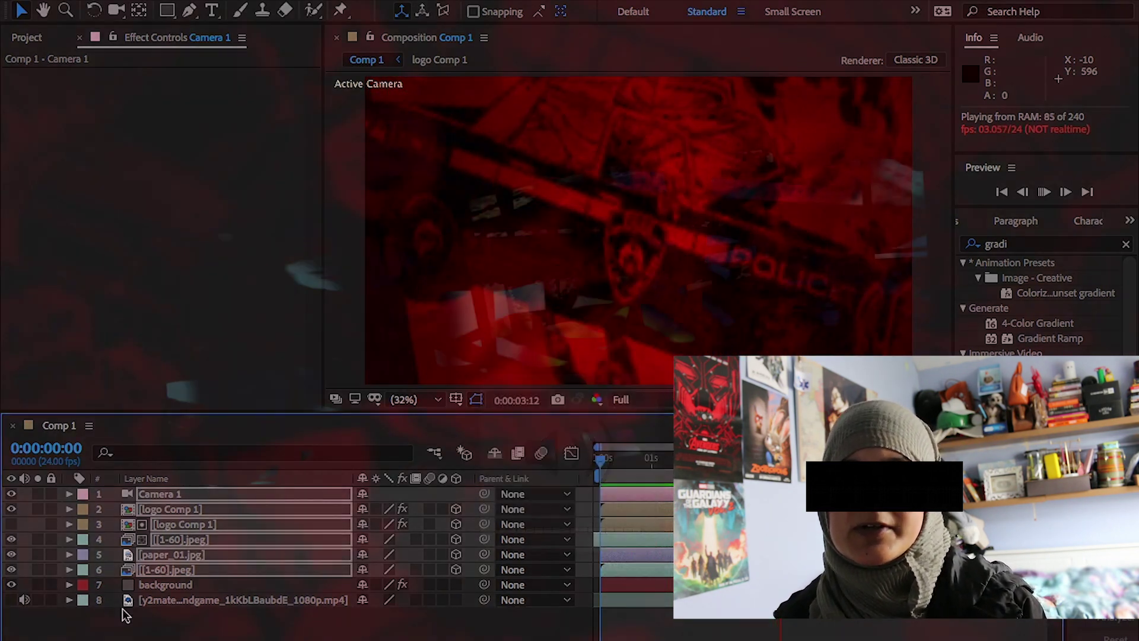